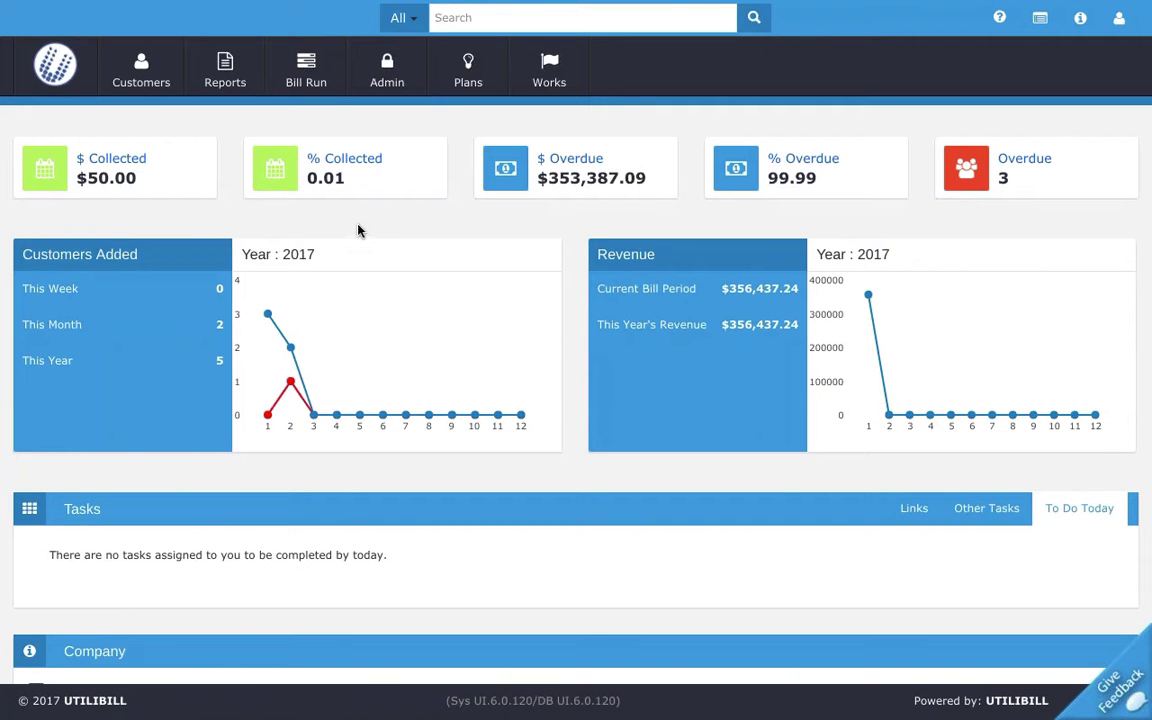
Search for the customer by surname and open the matching customer's record.
left_click(476, 18)
type("boga")
key("Down")
key("Return")
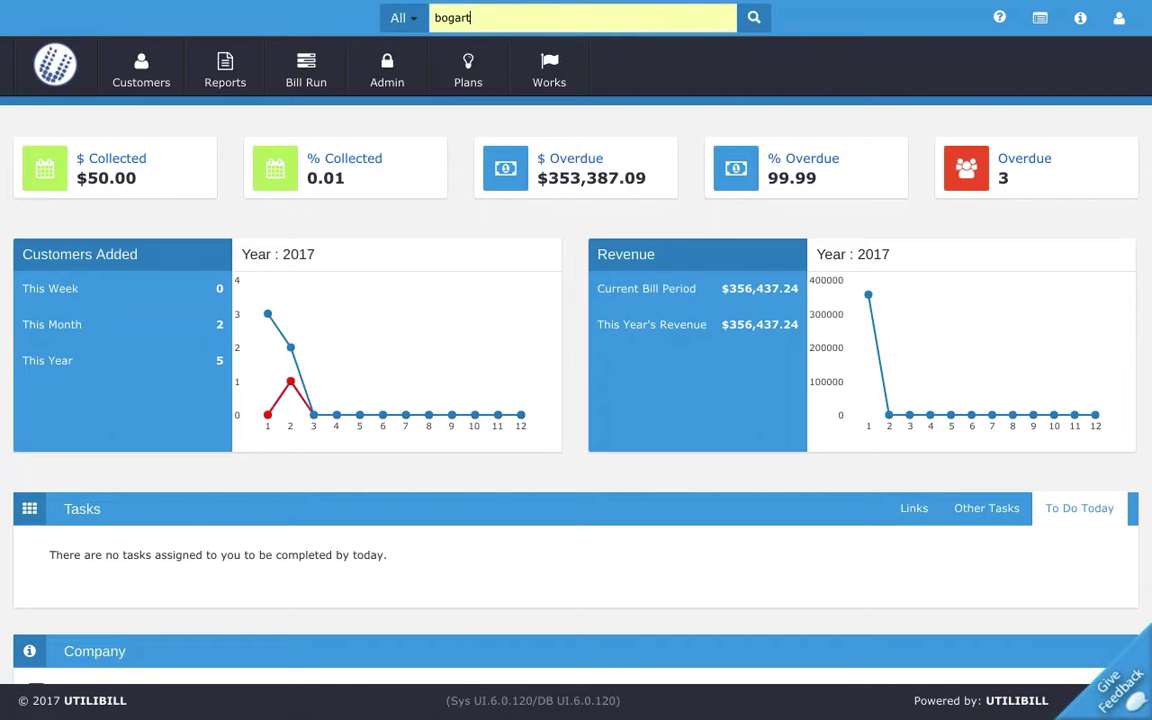
left_click(753, 18)
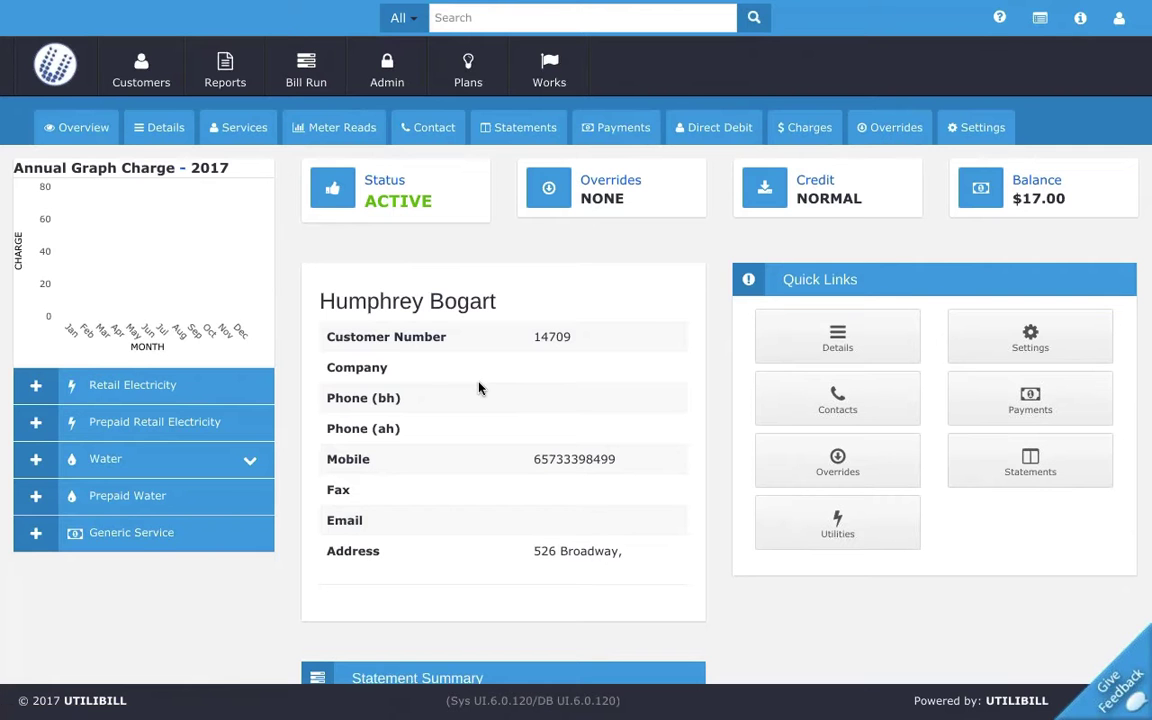
Open the customer's details and start a new transaction for the Security Deposit under Other Details.
left_click(158, 130)
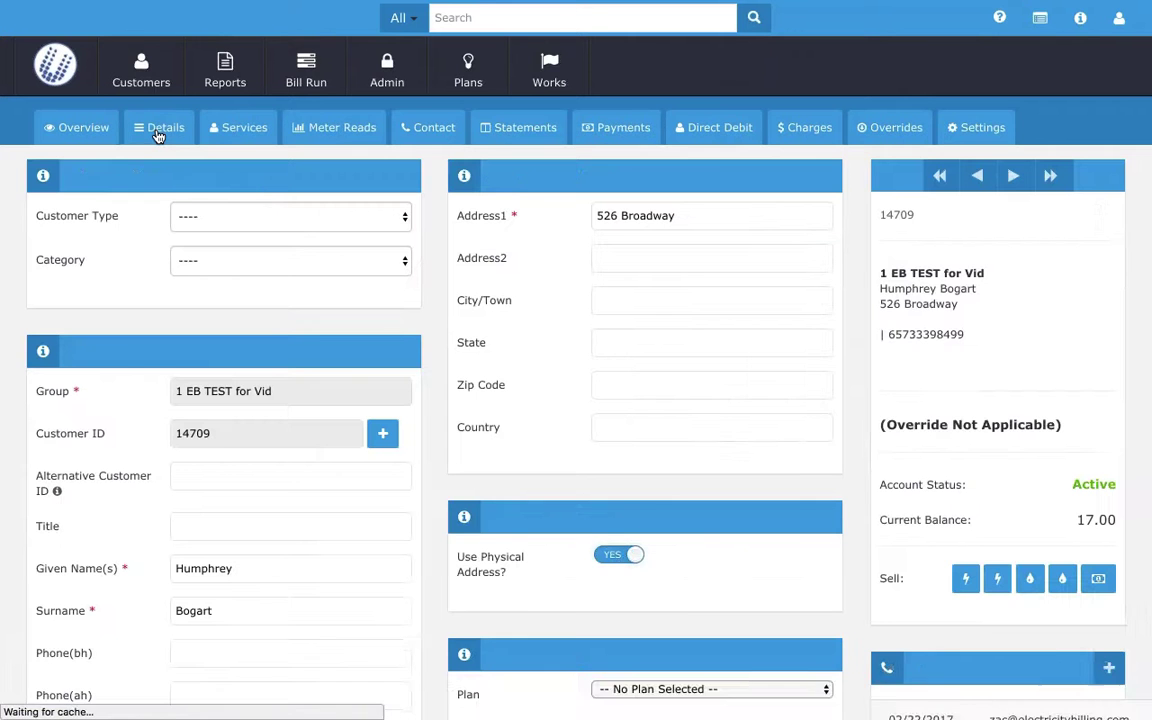
scroll(476, 381, "down", 5)
scroll(501, 501, "down", 1)
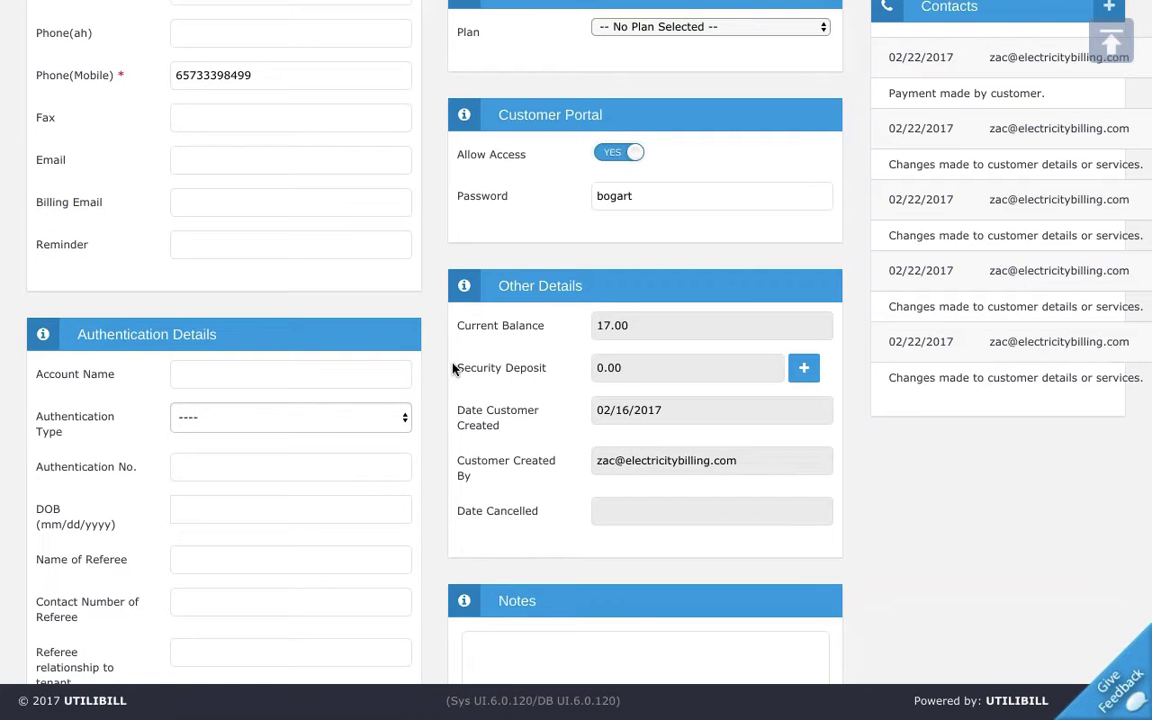
left_click_drag(455, 370, 560, 375)
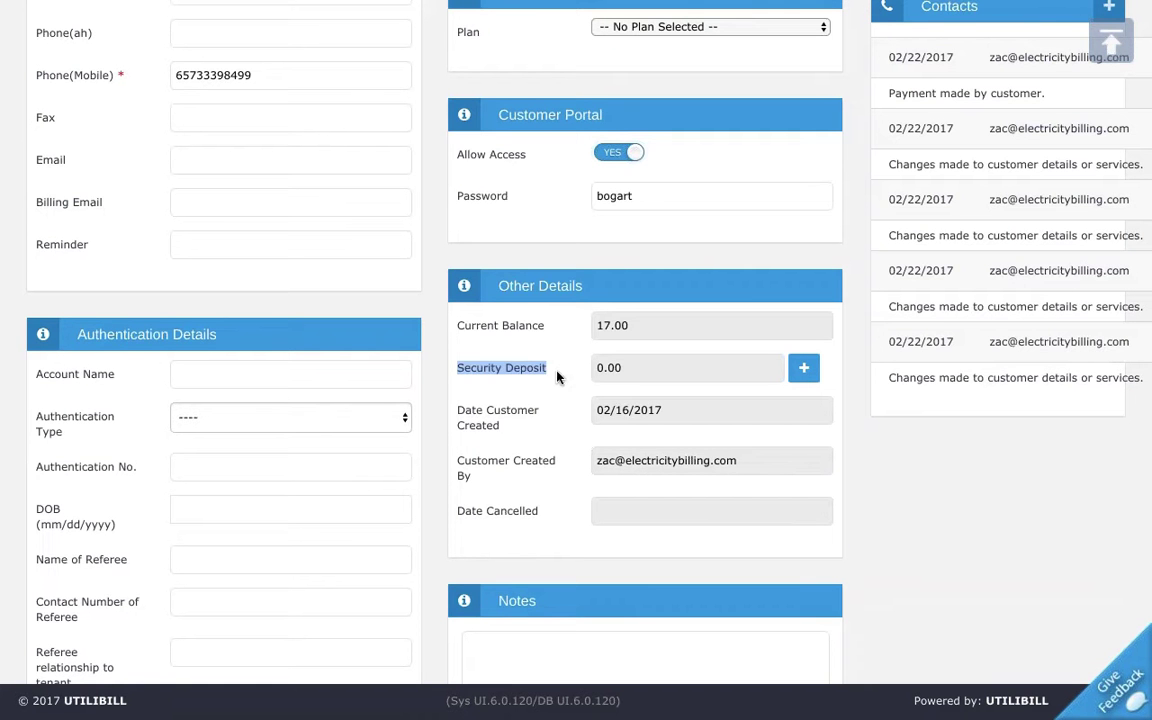
left_click(812, 370)
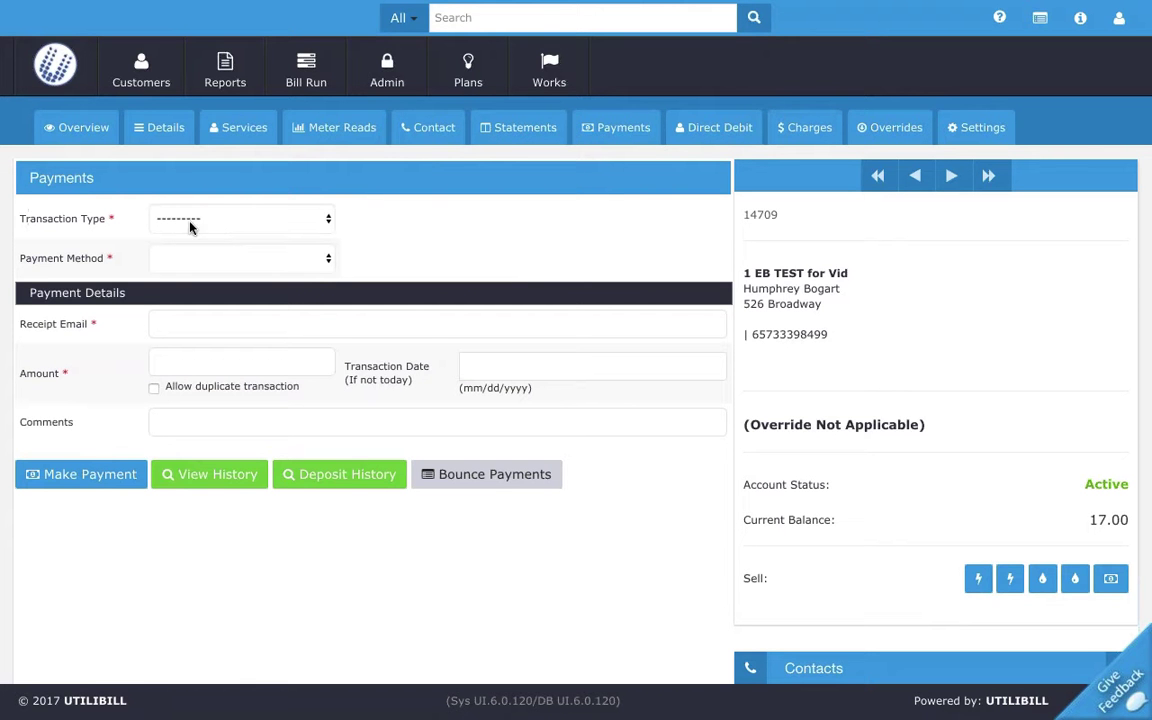
Set the transaction type to Security Deposit and the payment method to Deposit.
left_click(237, 228)
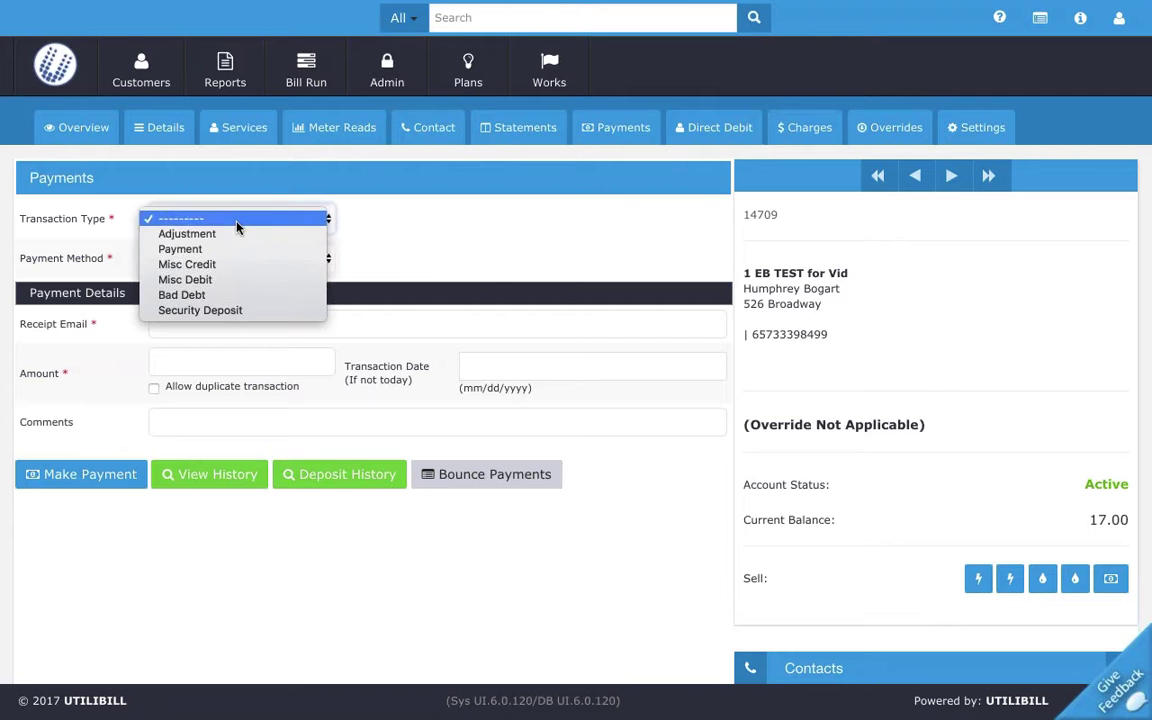
left_click(228, 311)
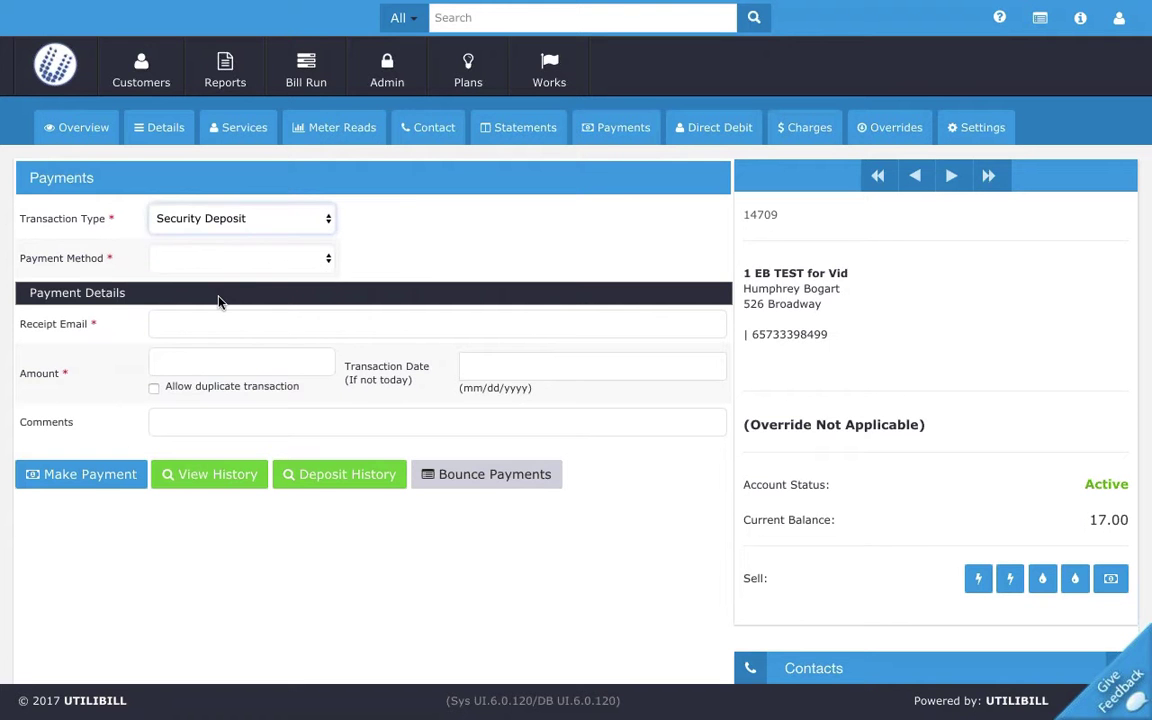
left_click(175, 260)
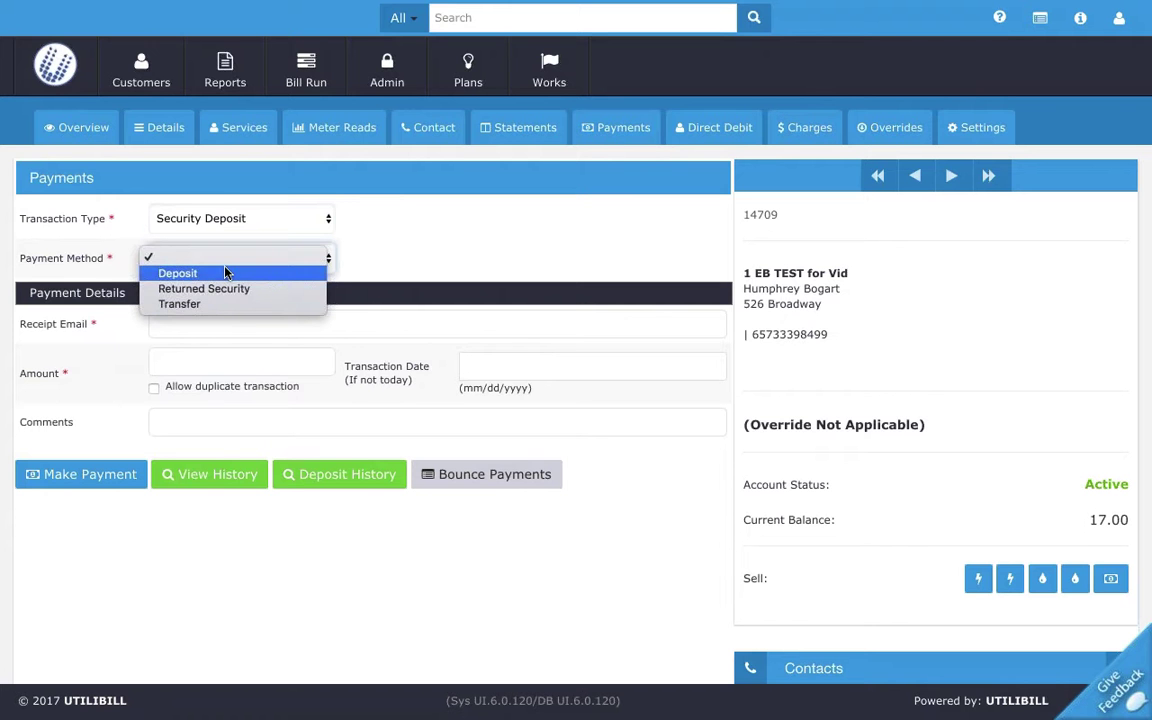
left_click(227, 272)
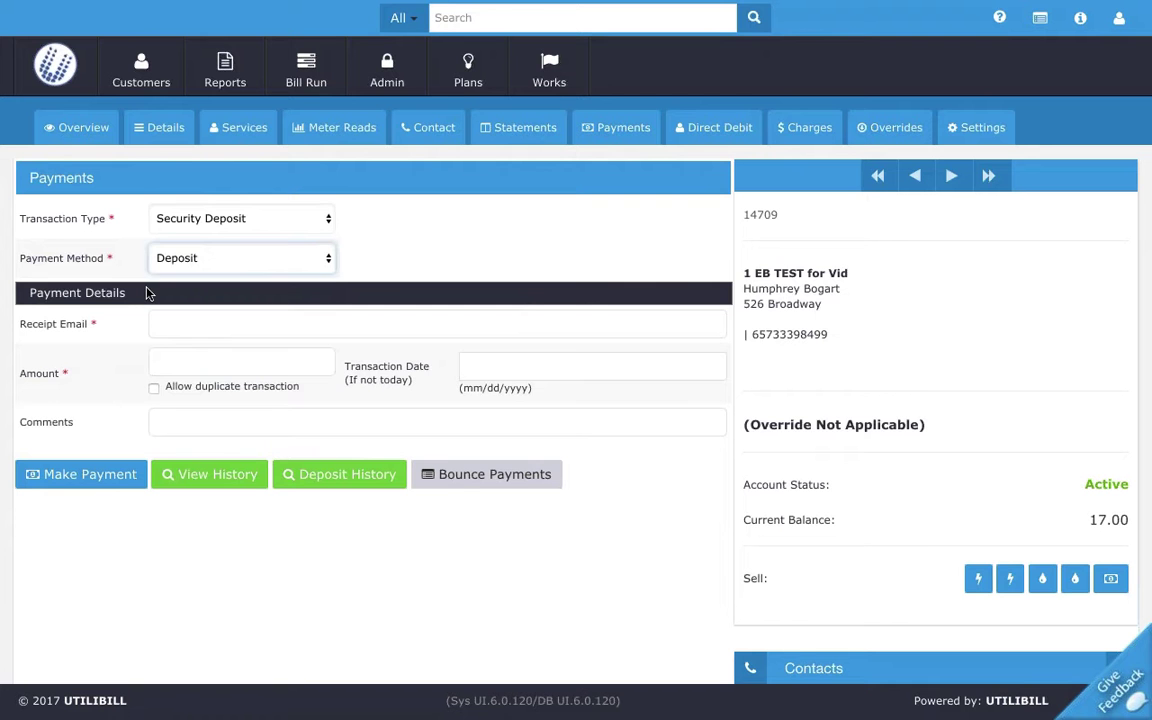
Fill in the receipt email address for the deposit.
left_click(160, 324)
type("est")
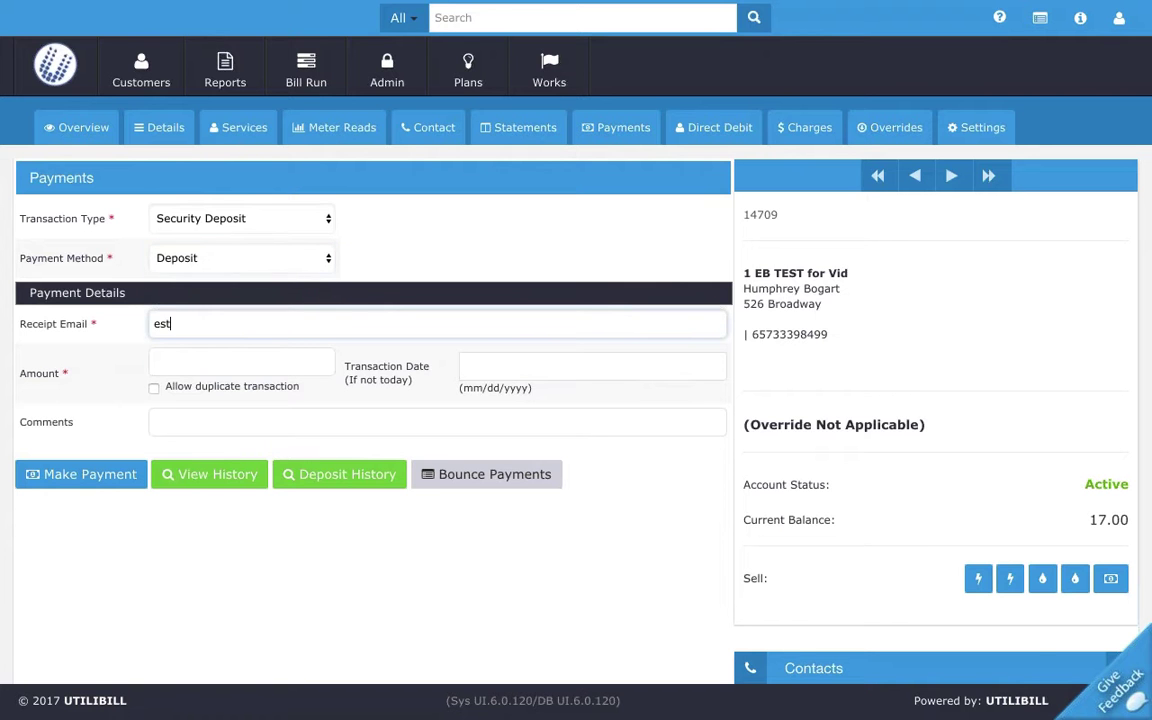
key("BackSpace")
key("BackSpace")
key("BackSpace")
type("test@TEST")
key("BackSpace")
key("BackSpace")
key("BackSpace")
key("BackSpace")
type("test.com")
Set the deposit amount to 50.00, leave the comments empty and submit the payment.
left_click(181, 373)
type("50.")
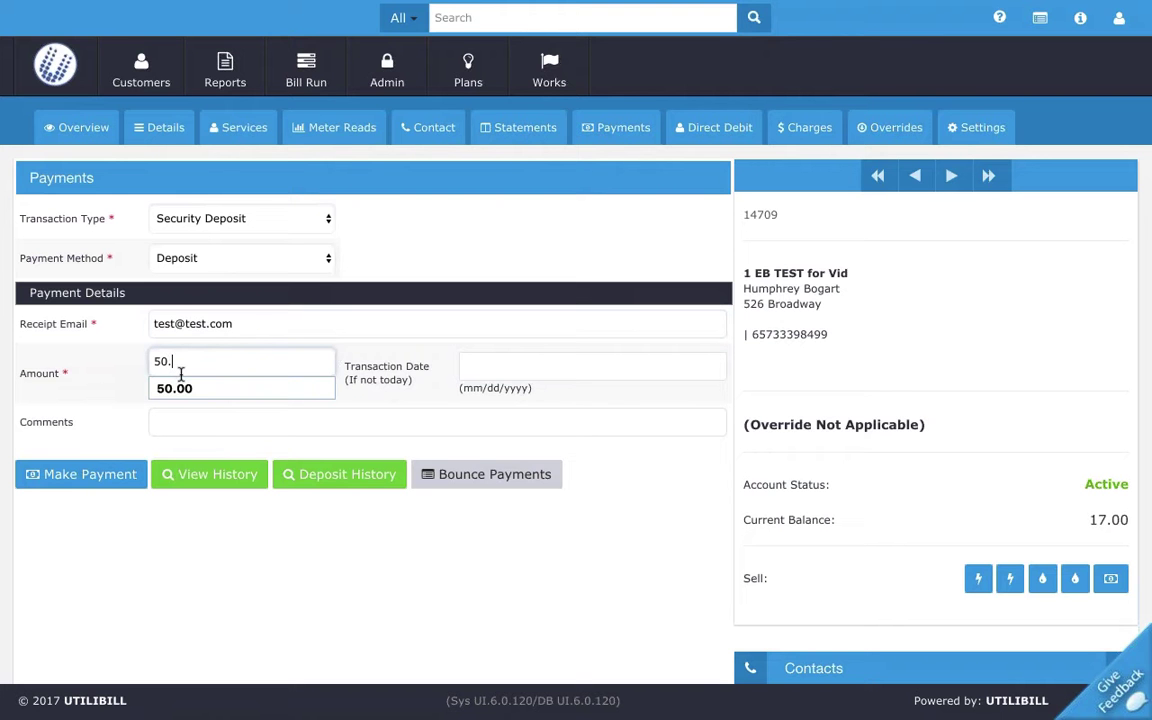
type("00")
left_click(329, 424)
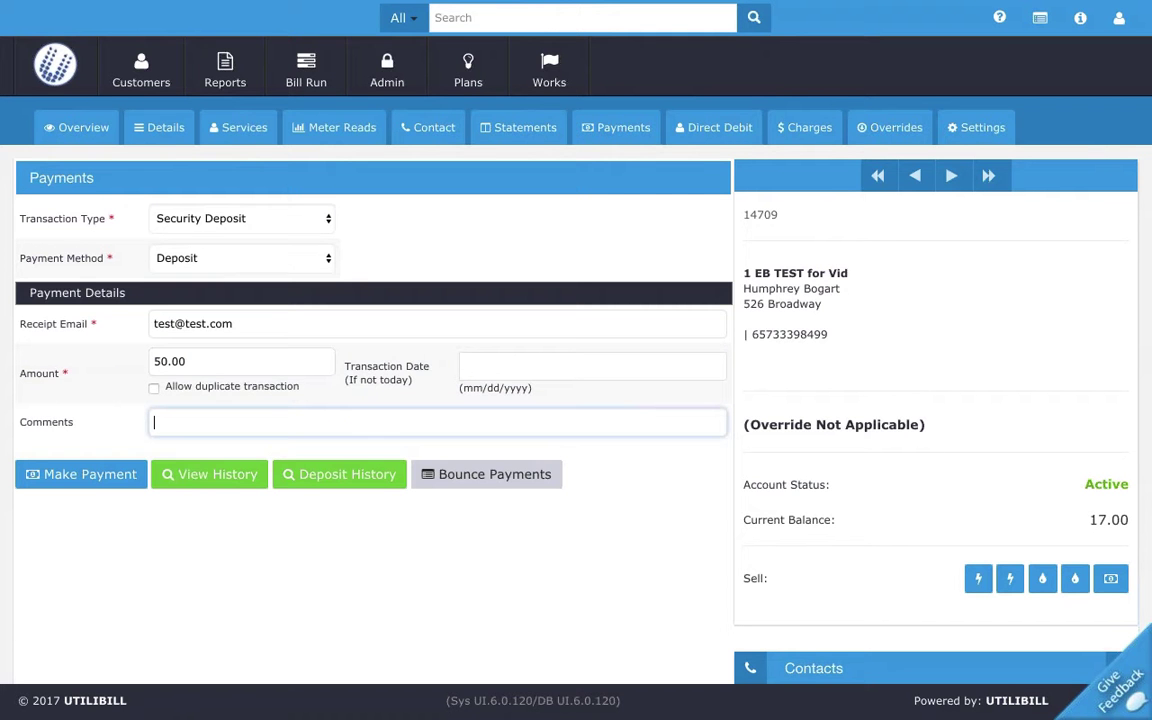
left_click(95, 536)
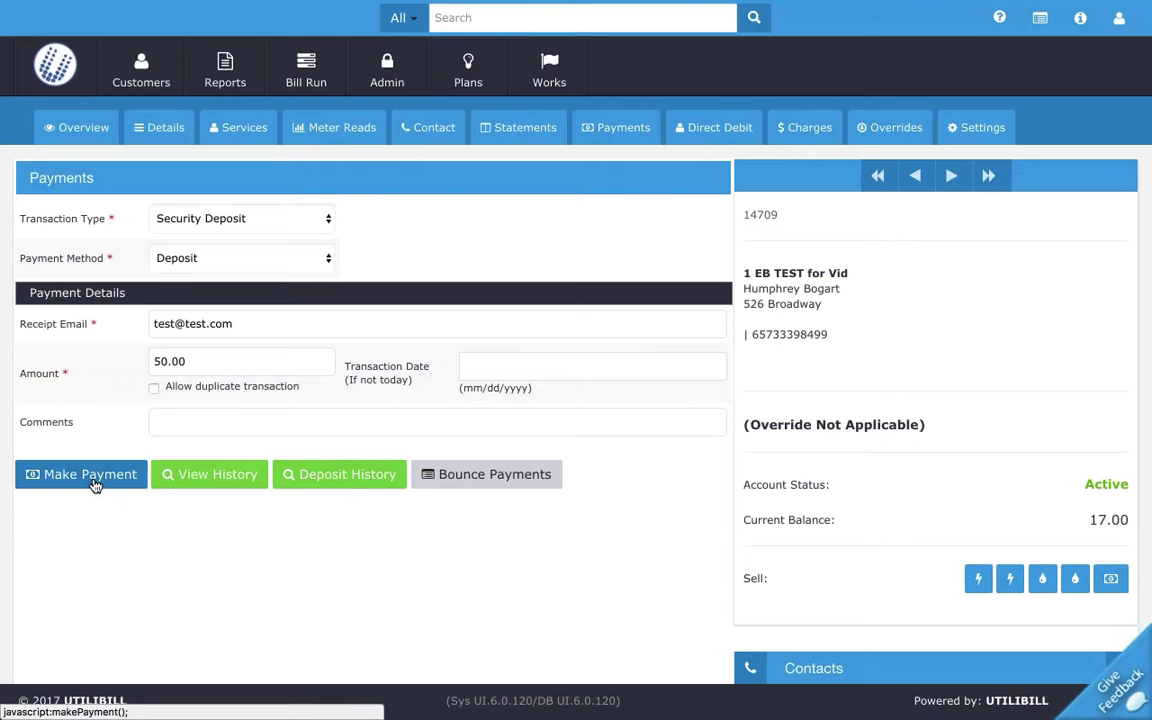
left_click(95, 485)
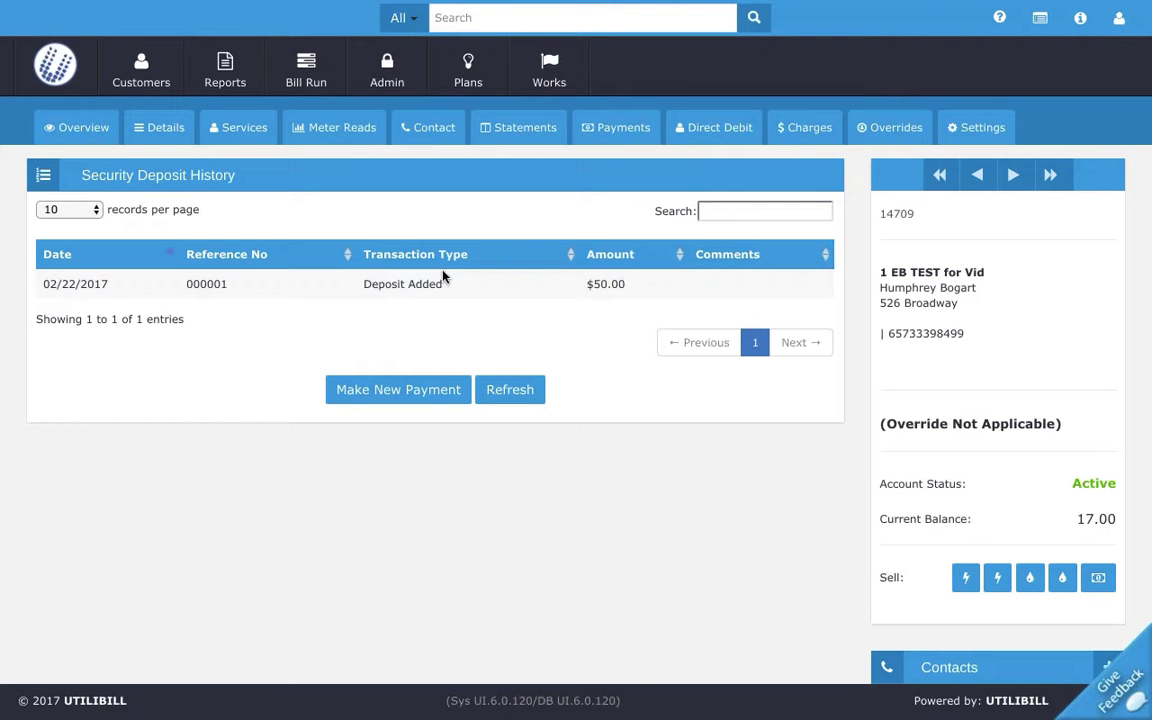
Check the Security Deposit value under Other Details in the customer's details.
left_click(355, 381)
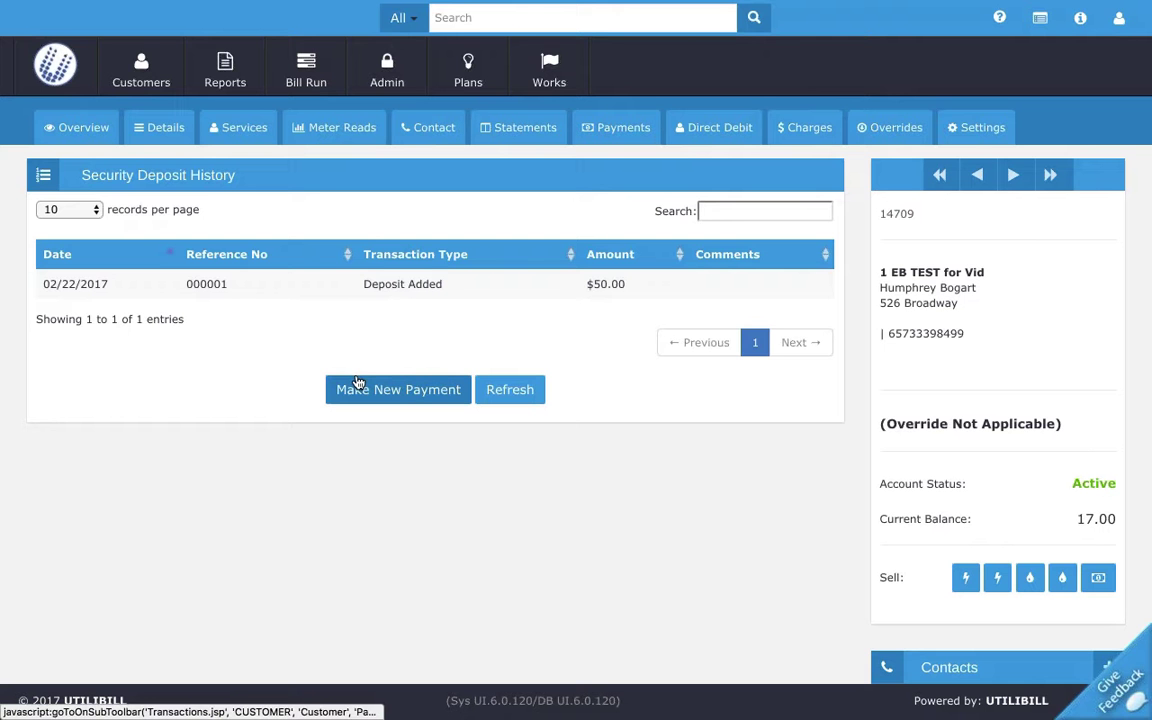
scroll(558, 446, "down", 6)
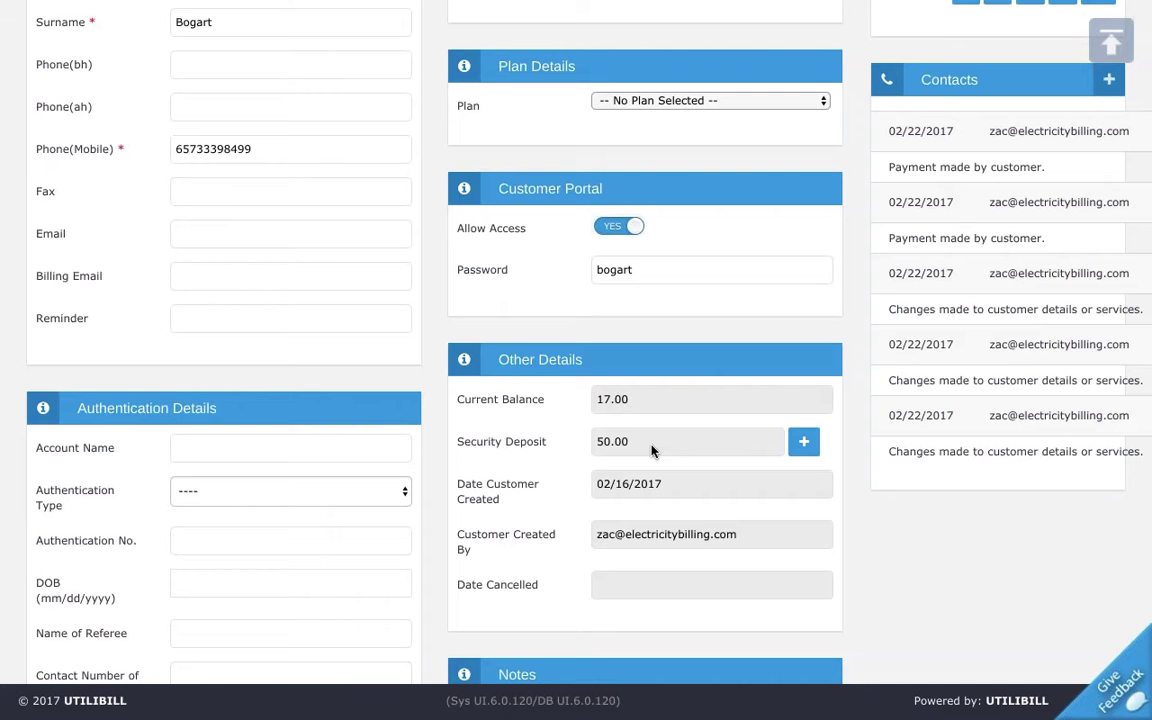
scroll(651, 451, "up", 3)
scroll(651, 451, "down", 1)
scroll(605, 517, "down", 3)
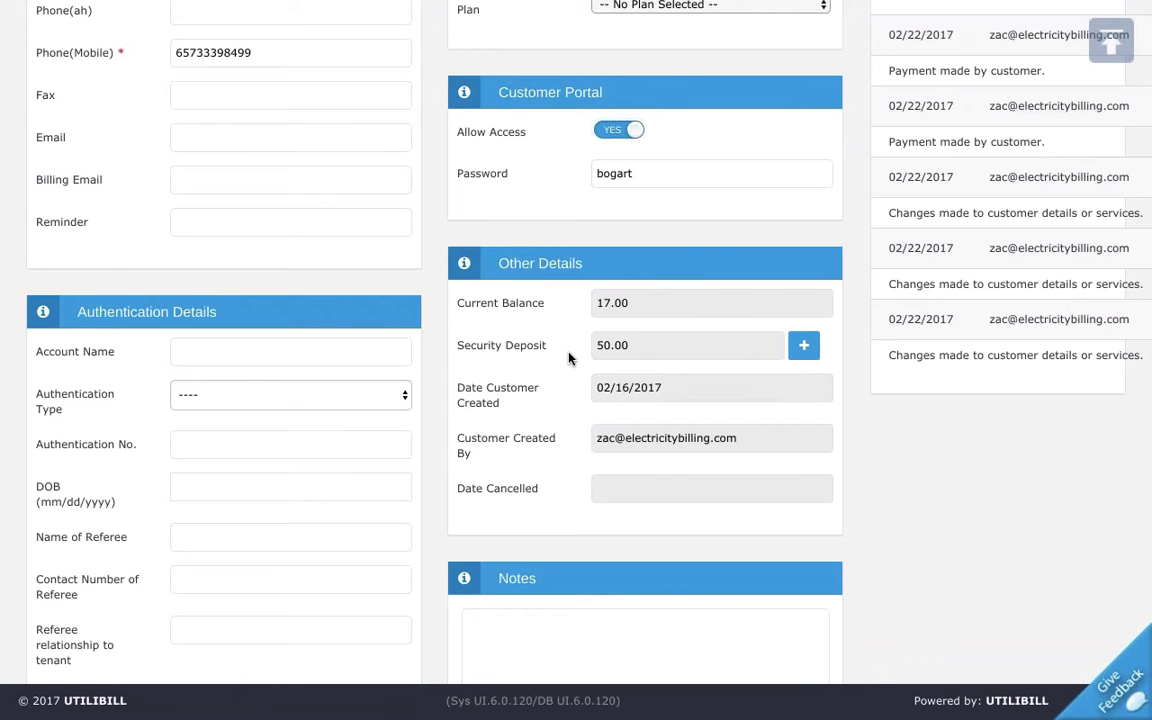
scroll(568, 357, "up", 7)
scroll(534, 255, "down", 5)
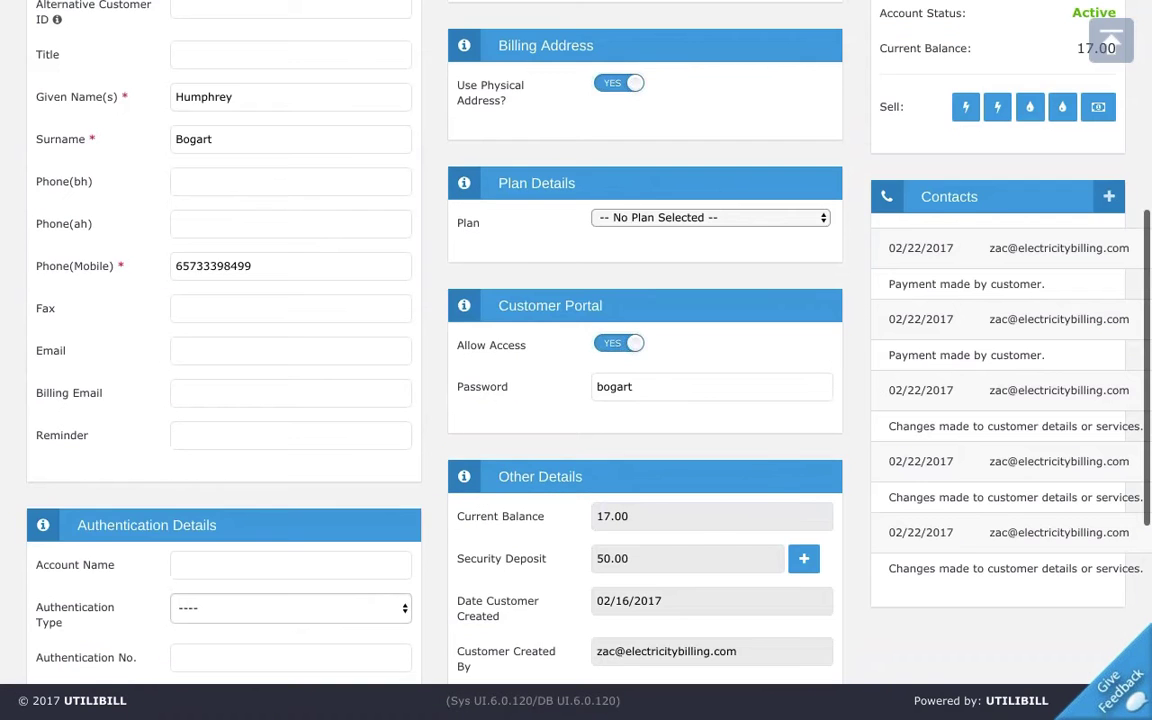
scroll(715, 517, "down", 1)
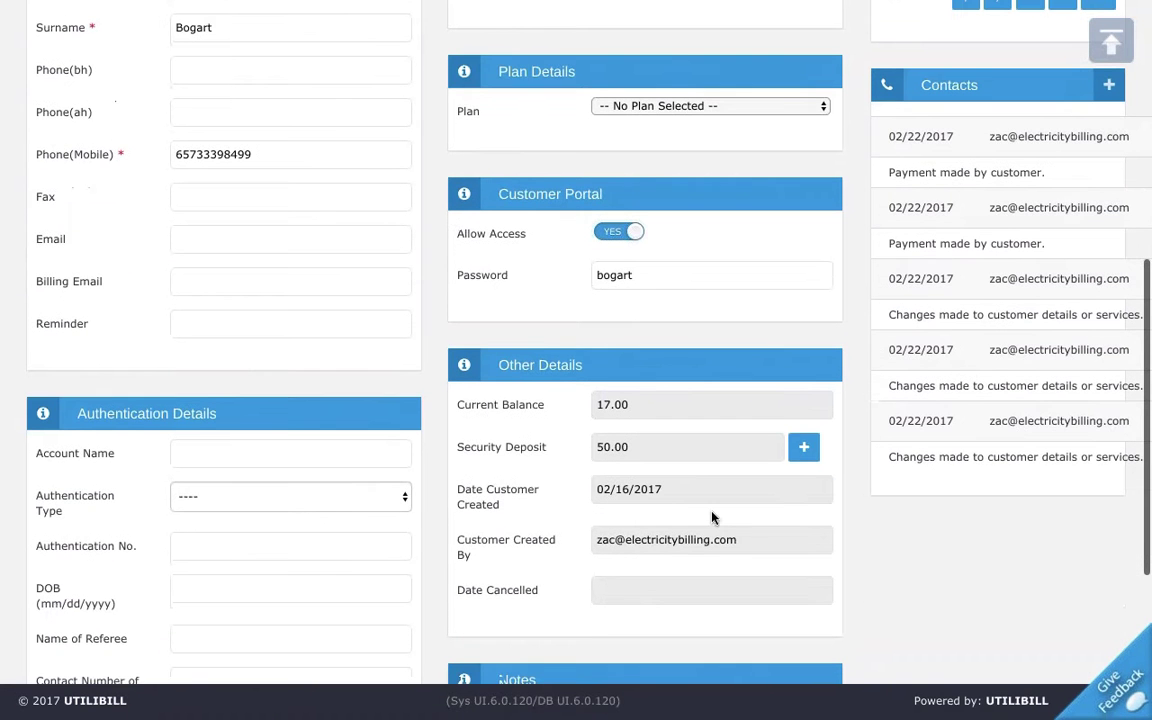
Start another transaction from the customer's Security Deposit, with type Security Deposit and payment method Transfer.
left_click(805, 450)
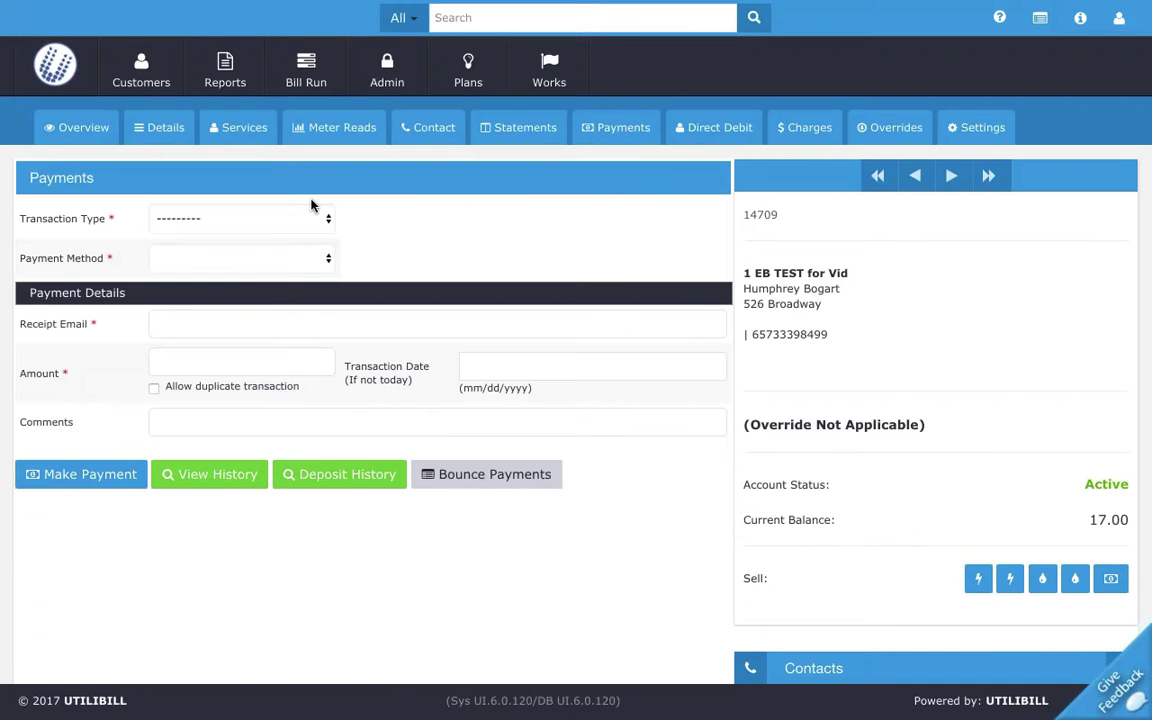
left_click(245, 225)
key("Escape")
left_click(220, 313)
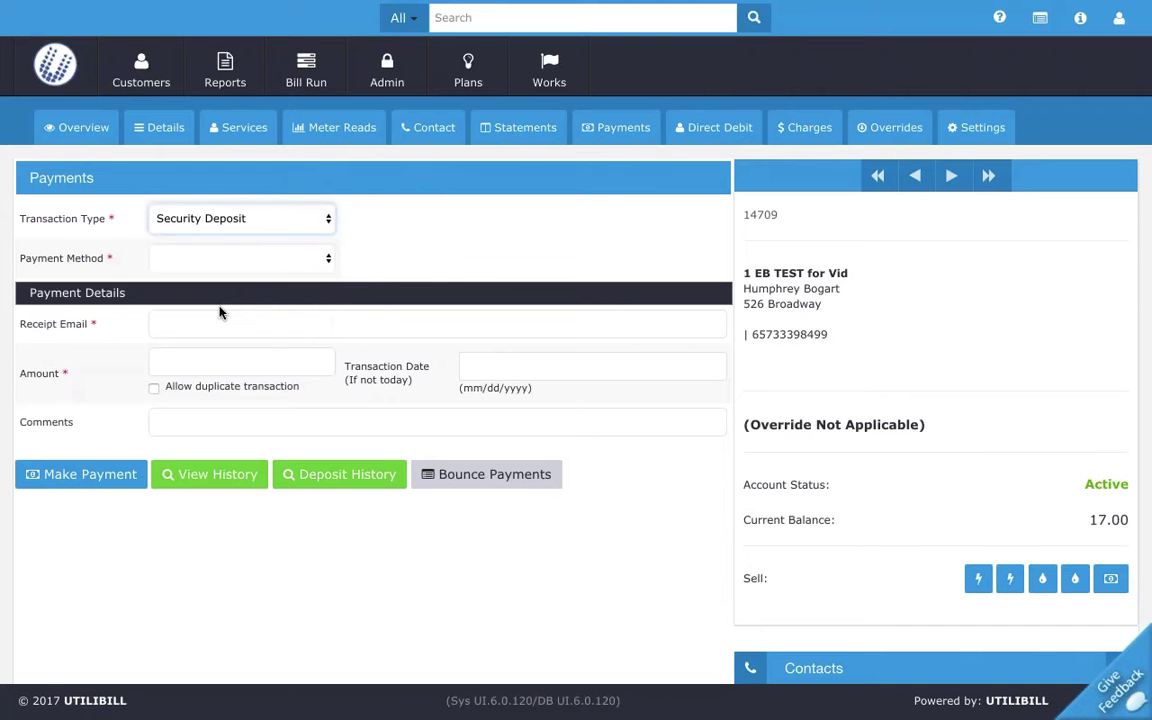
right_click(152, 255)
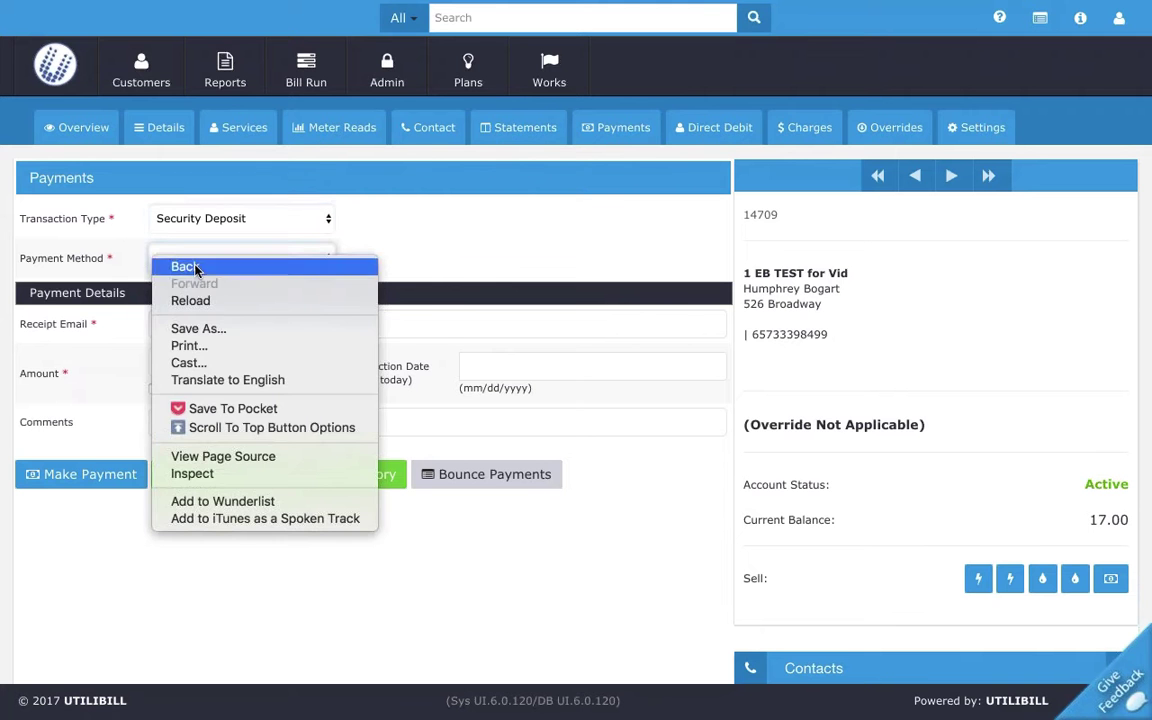
key("Escape")
left_click(325, 257)
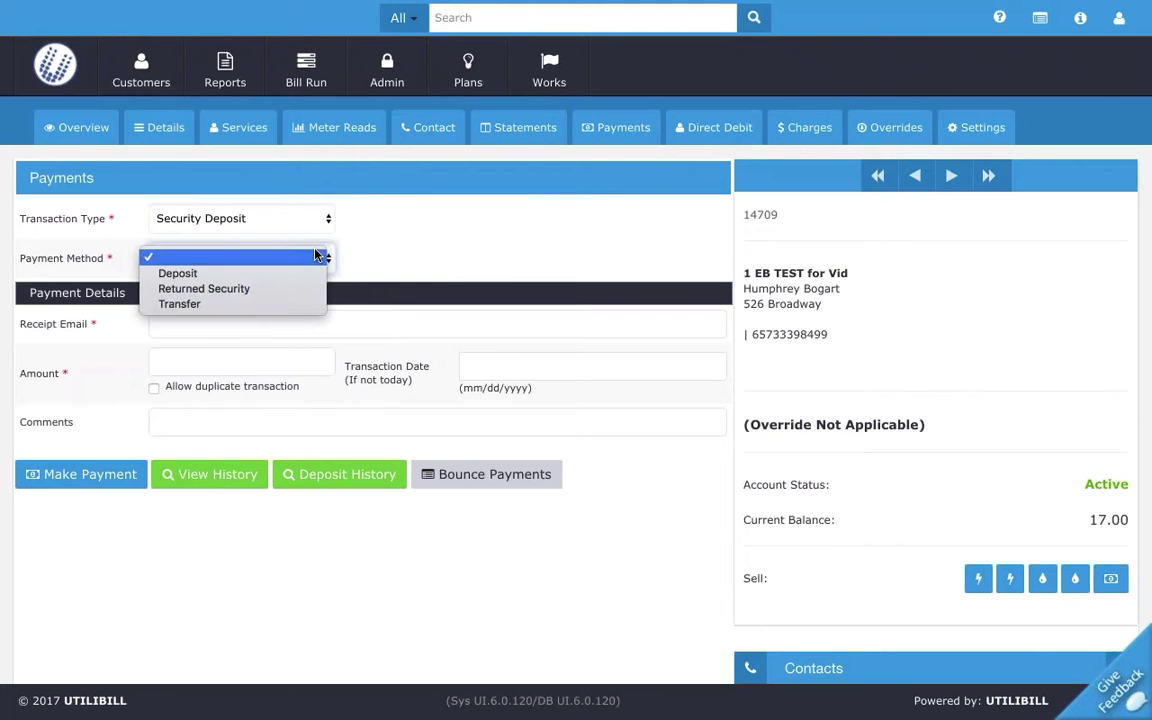
left_click(262, 305)
Fill in the receipt email and set the transfer amount to 20.00.
left_click(226, 322)
type("test@test.com")
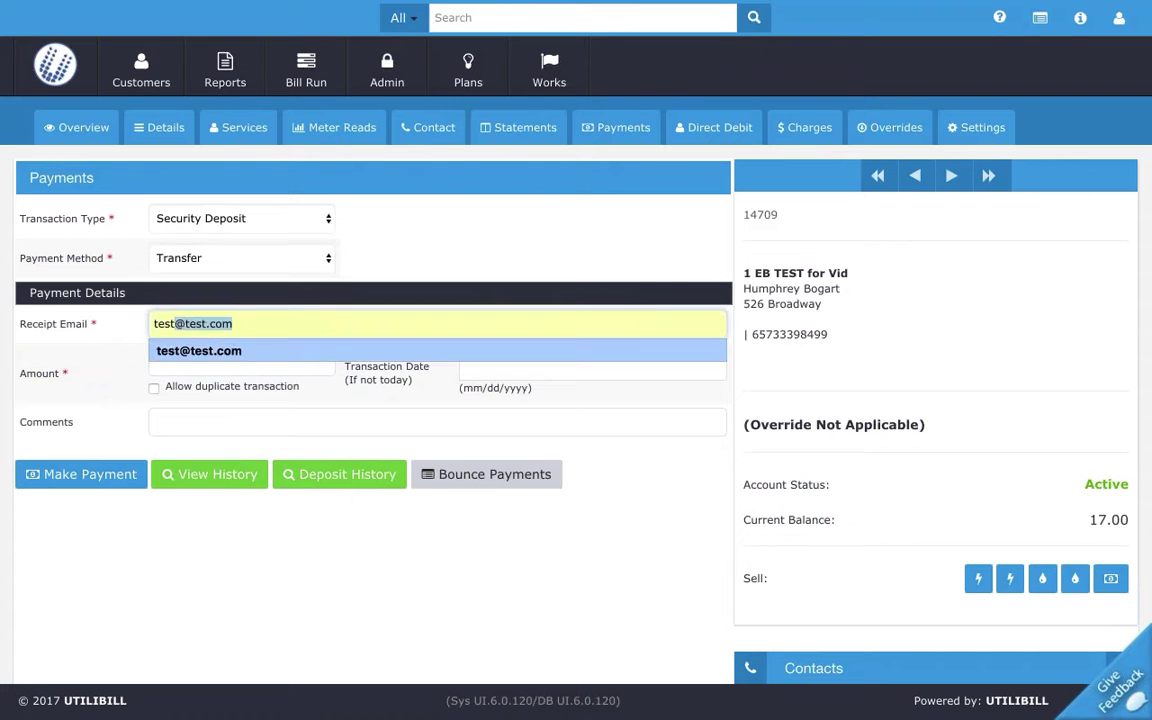
left_click(199, 351)
left_click(231, 361)
type("60.02")
key("BackSpace")
key("BackSpace")
key("BackSpace")
key("BackSpace")
key("BackSpace")
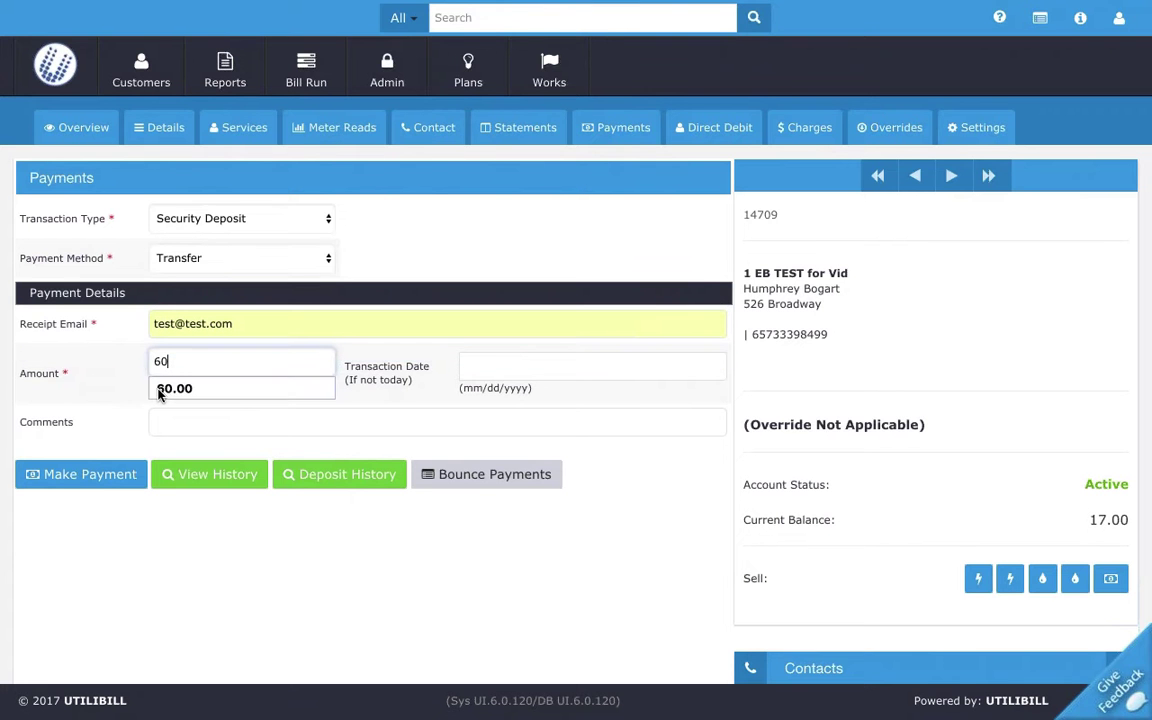
type("20.00")
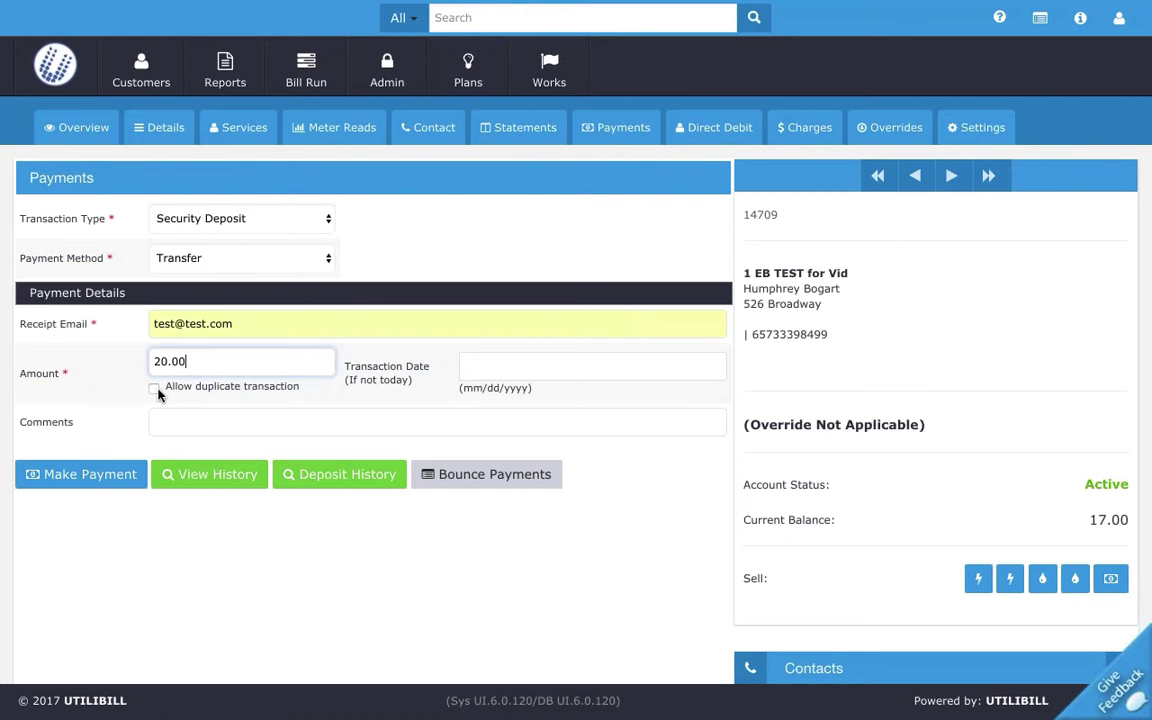
Submit the transfer payment and save its allocation with Auto Allocation enabled.
left_click(80, 474)
left_click(742, 184)
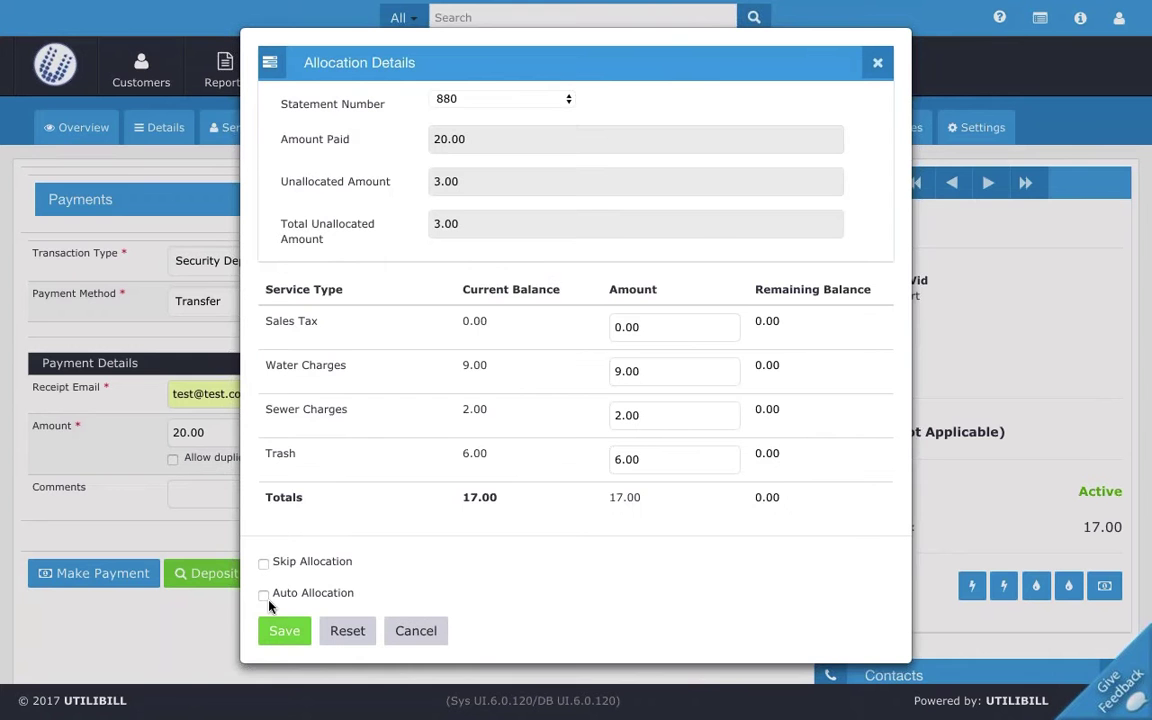
left_click(263, 596)
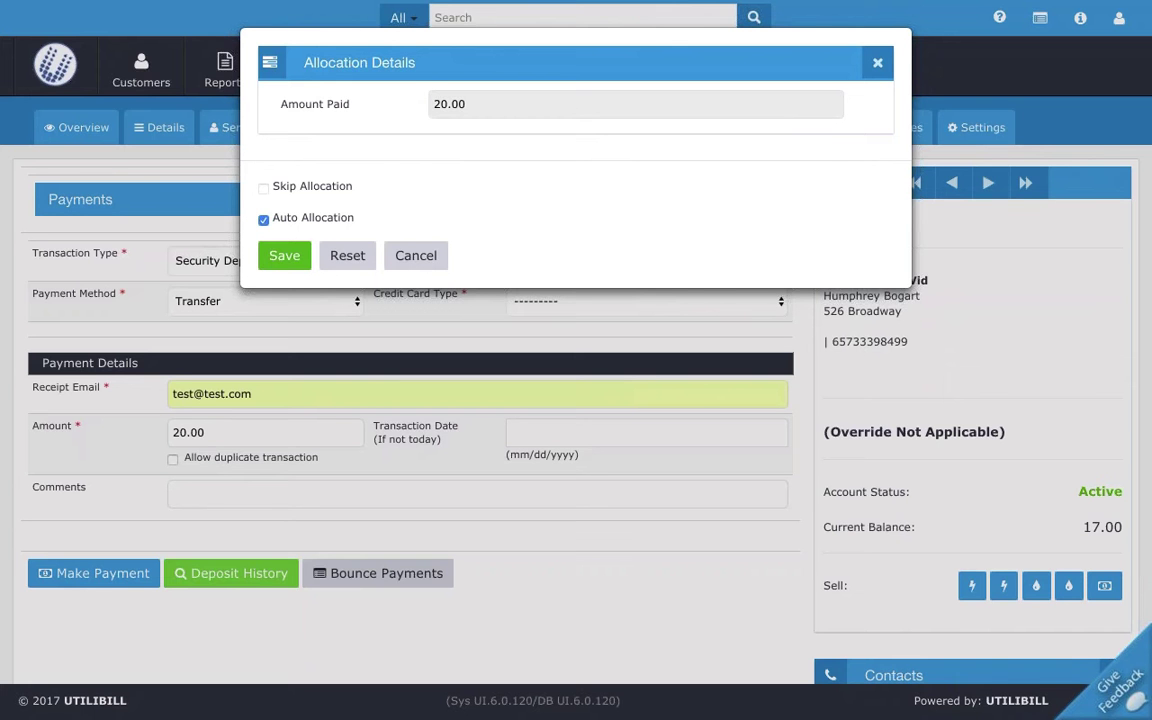
left_click(284, 255)
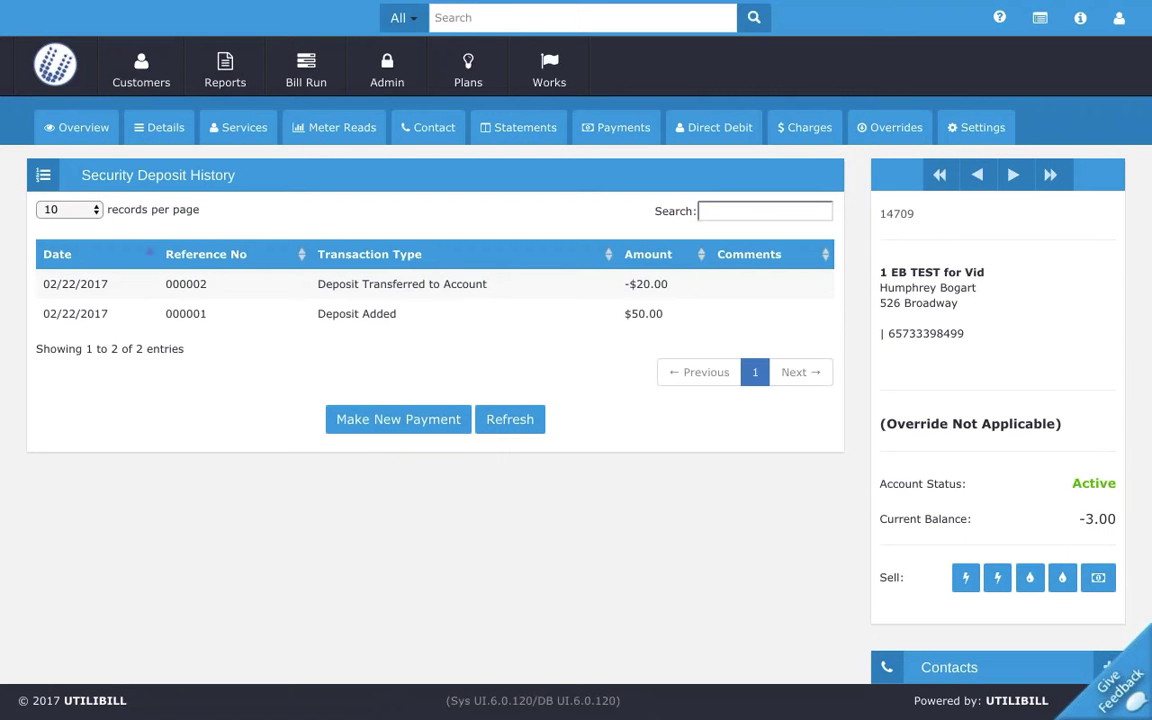
Review the transfer entry in the security deposit history, and check Current Balance and Security Deposit in the customer's details.
left_click_drag(354, 284, 506, 288)
left_click_drag(624, 283, 690, 290)
left_click(162, 134)
scroll(598, 531, "down", 3)
scroll(598, 531, "down", 5)
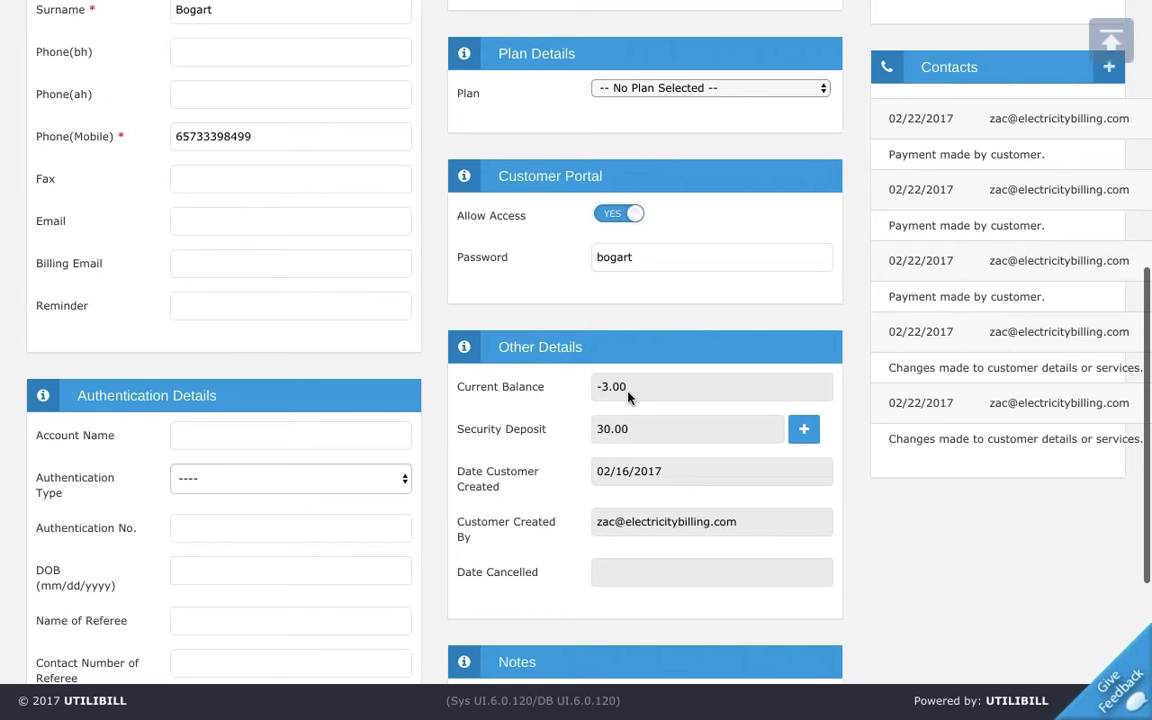
left_click(607, 432)
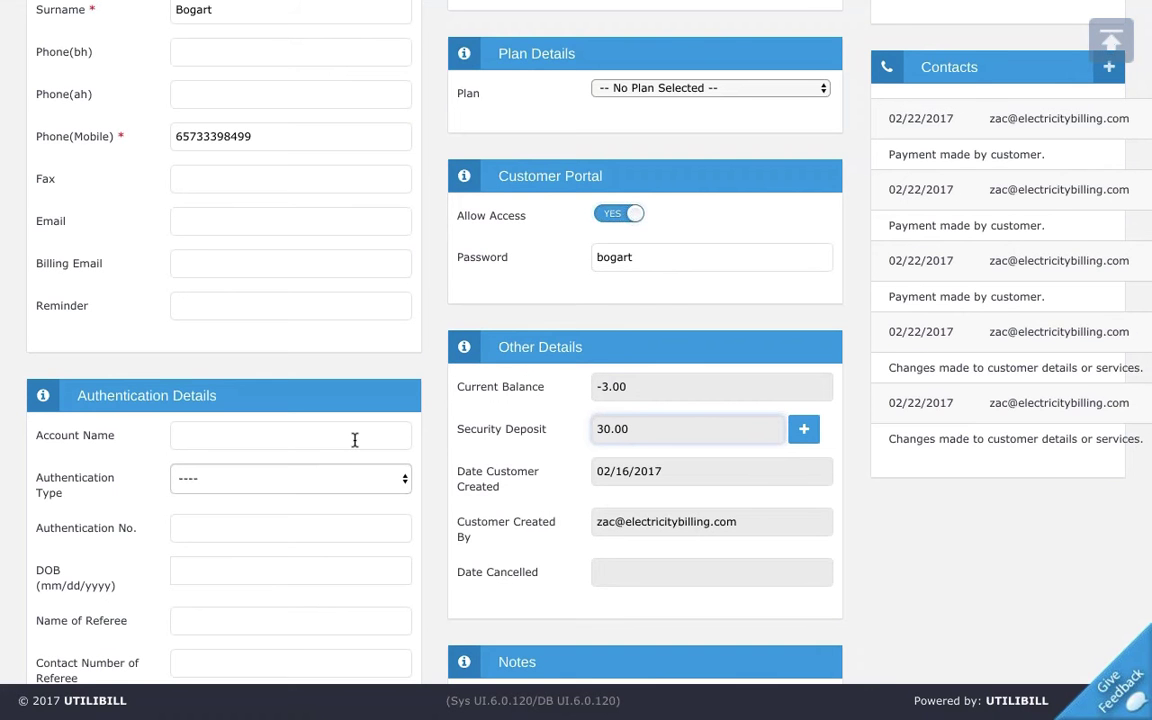
scroll(481, 507, "down", 3)
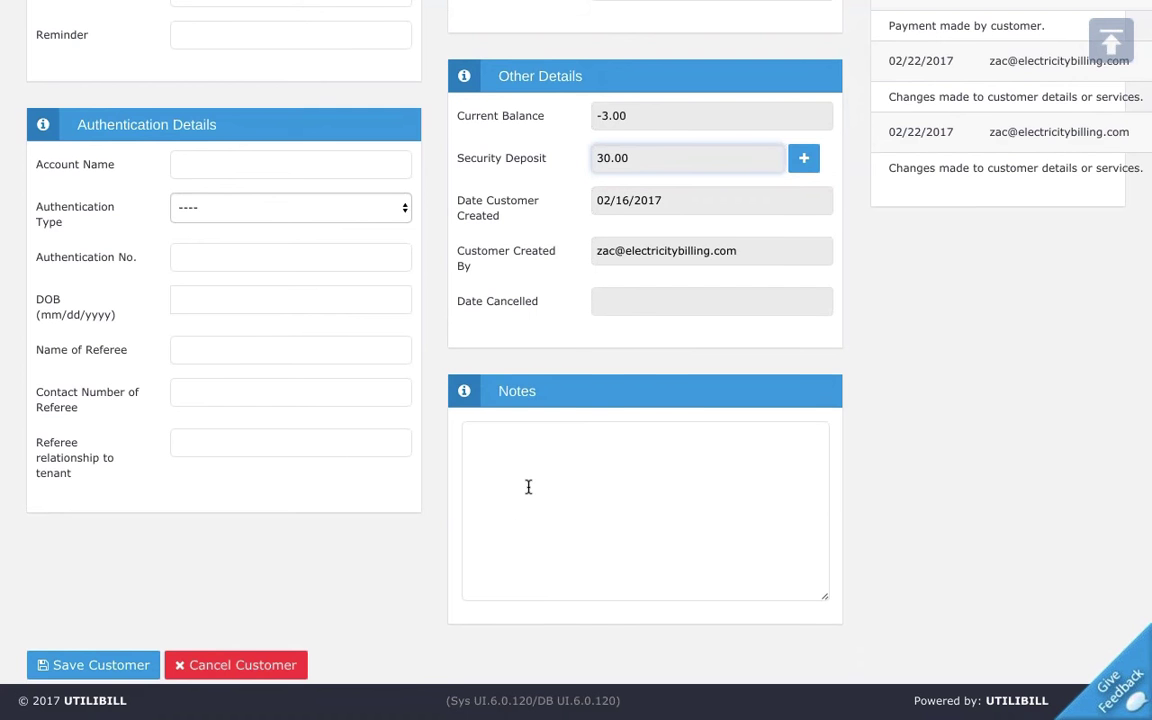
scroll(527, 486, "up", 3)
scroll(528, 486, "down", 1)
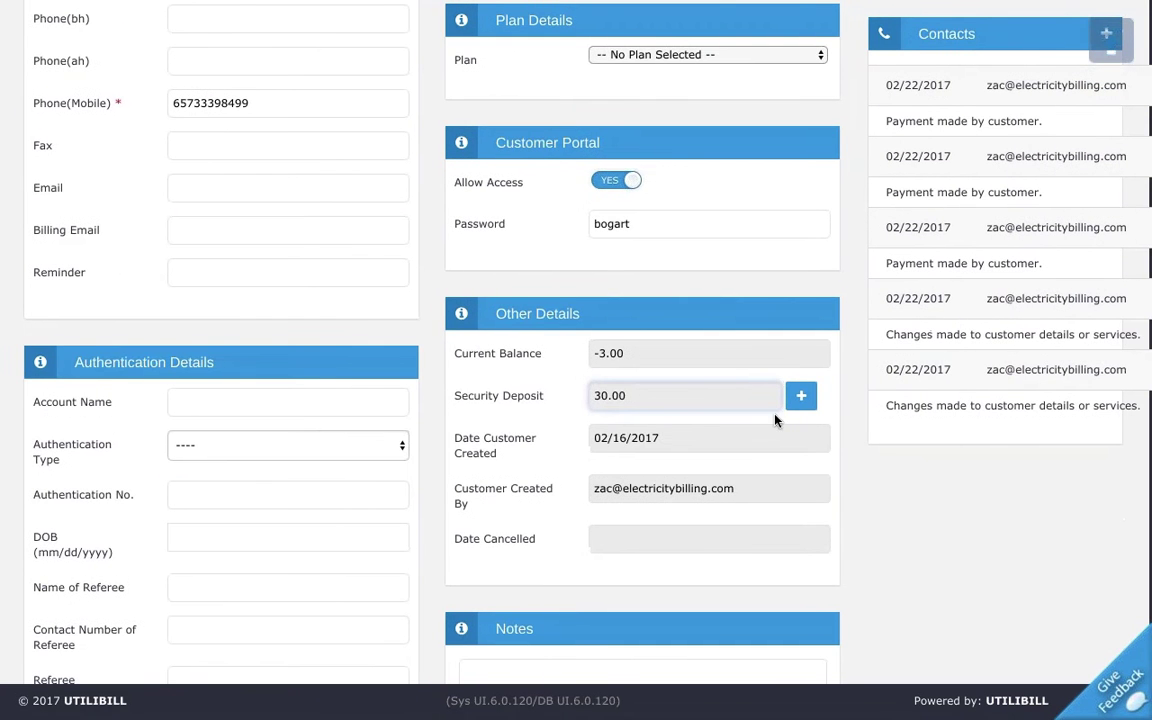
Start a new transaction from the customer's Security Deposit, with type Security Deposit and payment method Returned Security.
left_click(803, 398)
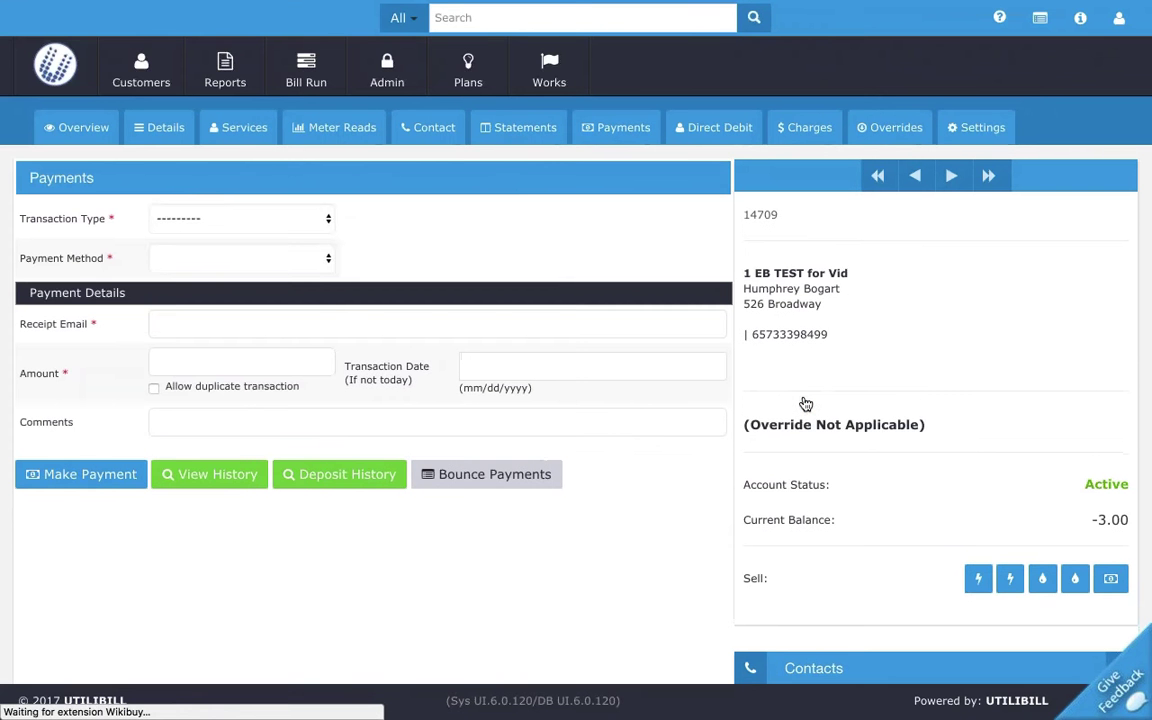
left_click(217, 219)
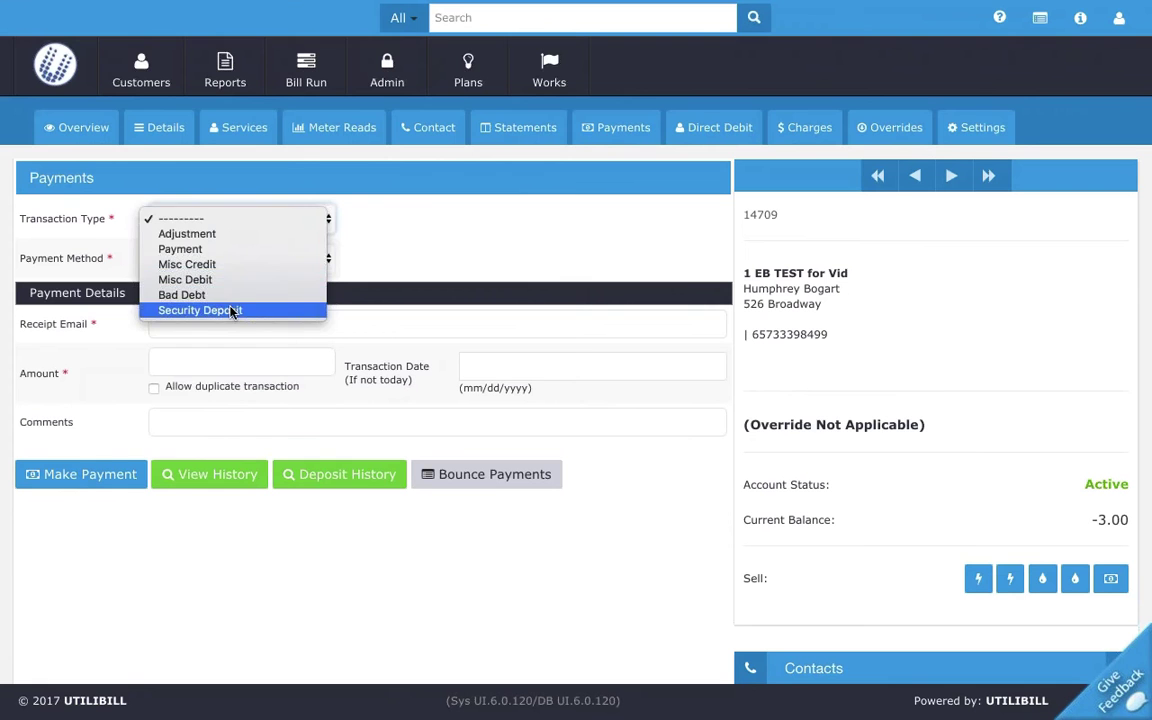
left_click(230, 311)
left_click(237, 259)
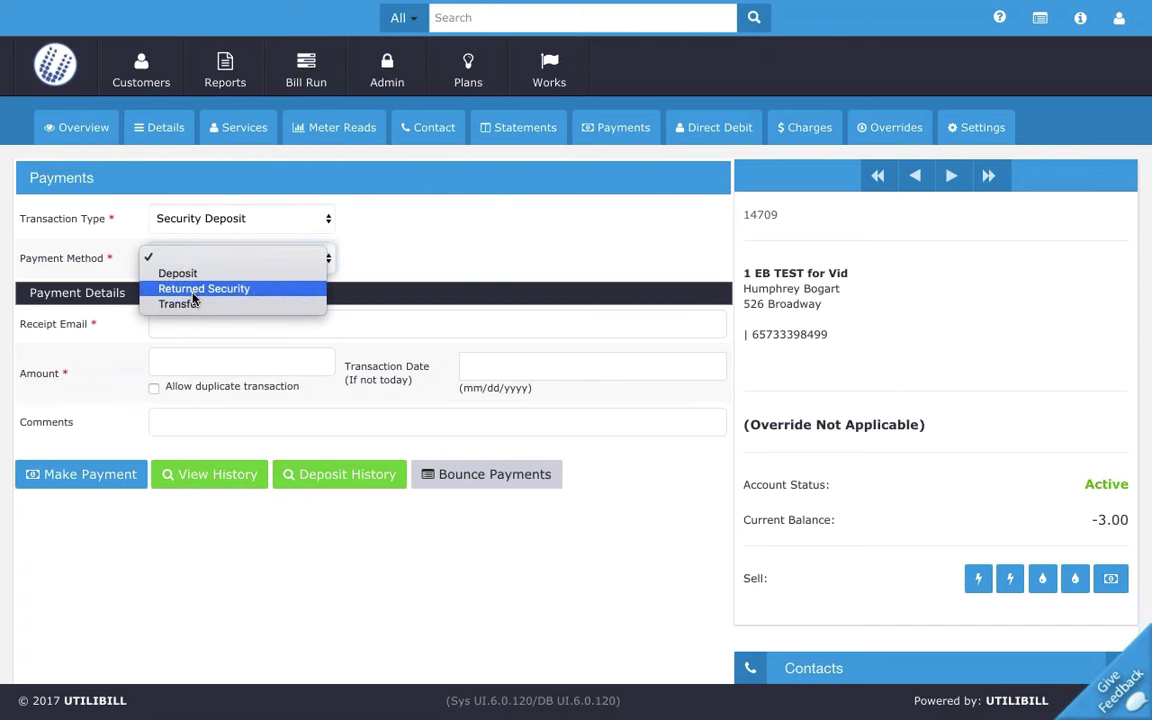
left_click(195, 290)
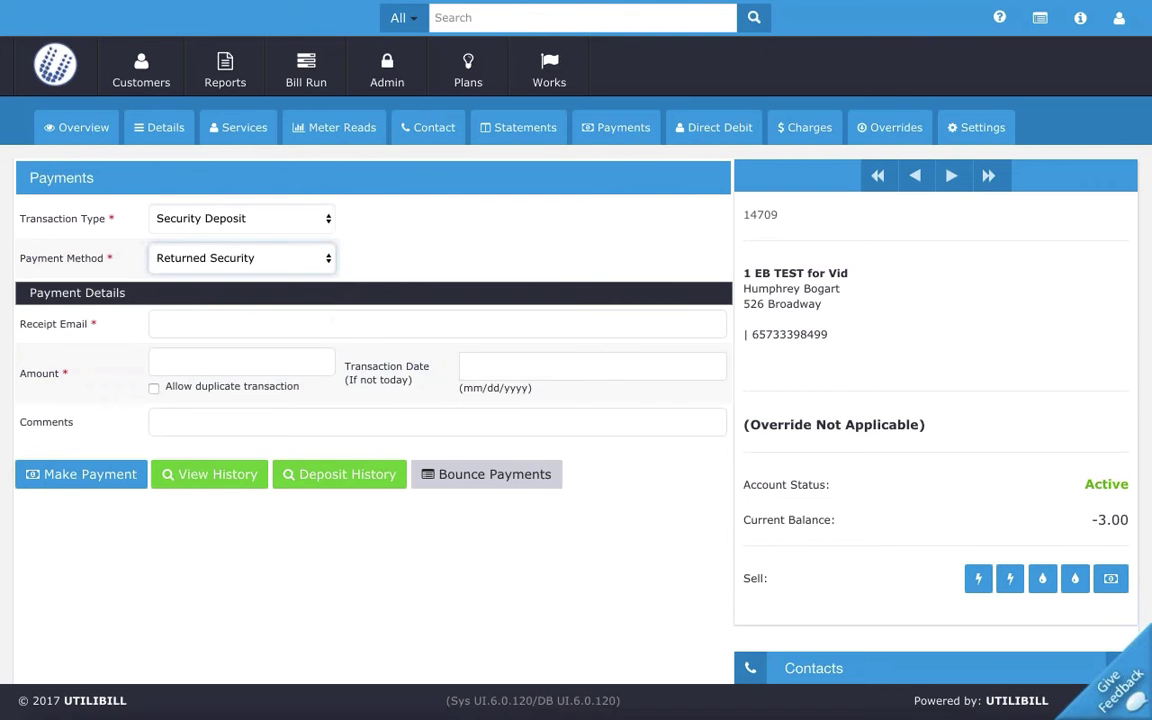
Fill in the receipt email, set the returned deposit amount to 30.00, and submit the payment.
left_click(188, 320)
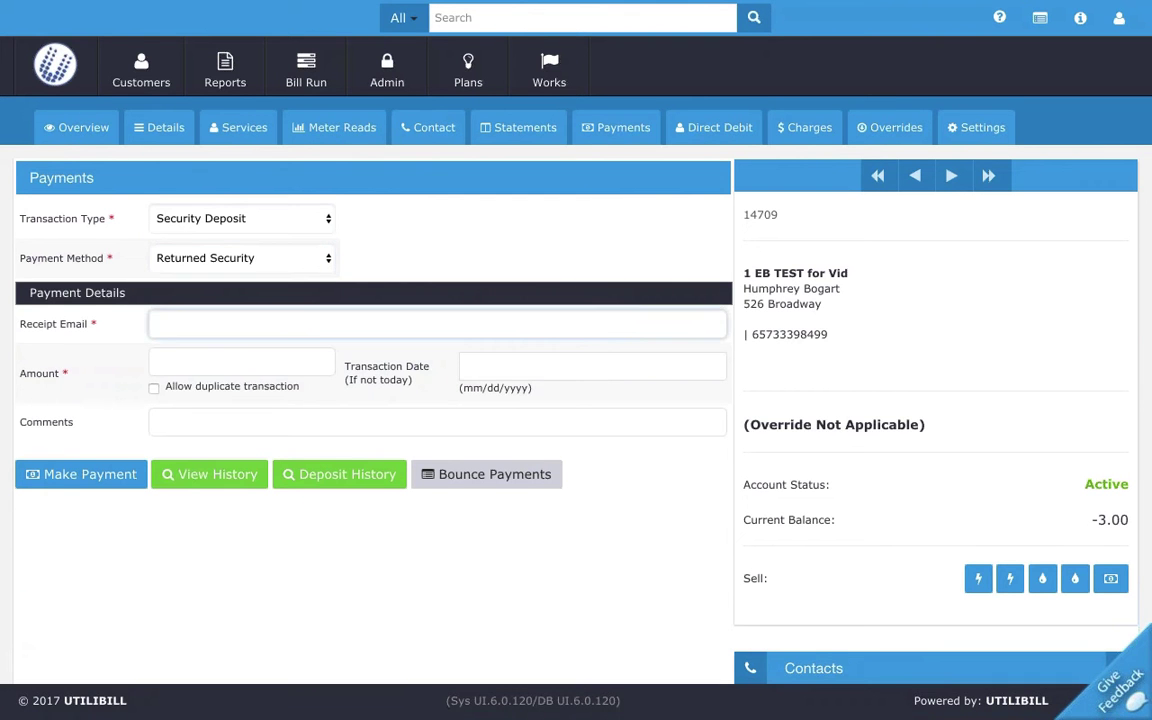
type("test")
left_click(206, 348)
left_click(206, 358)
type("30.00")
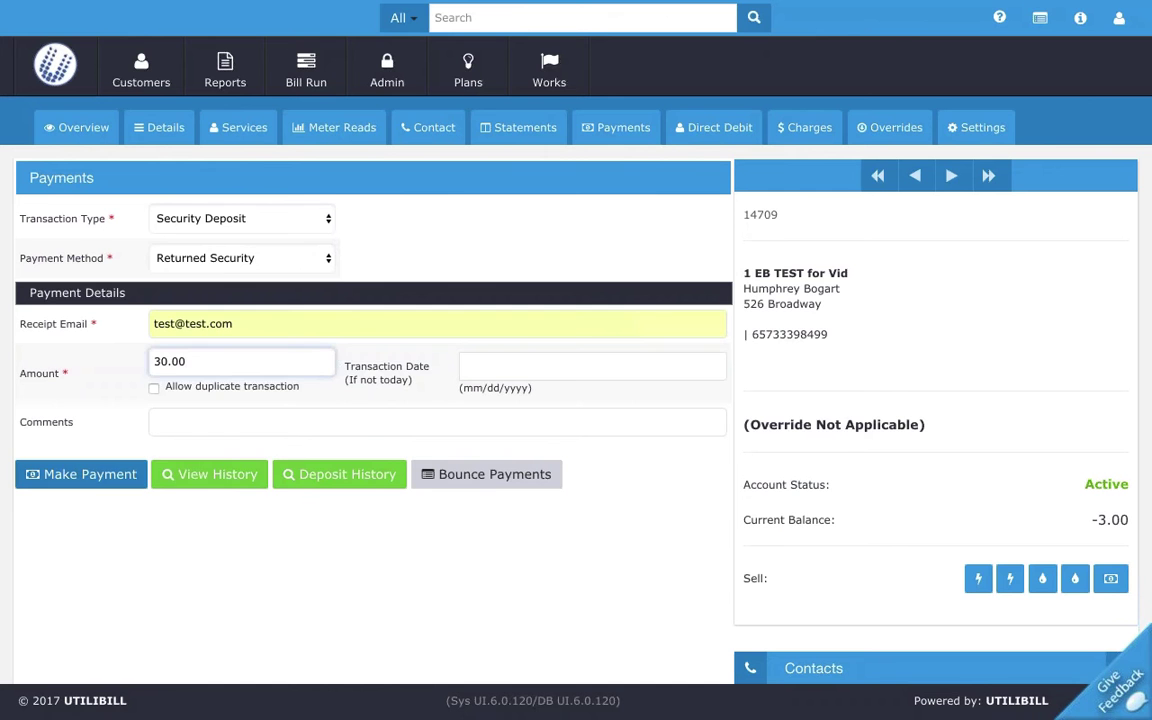
left_click(85, 474)
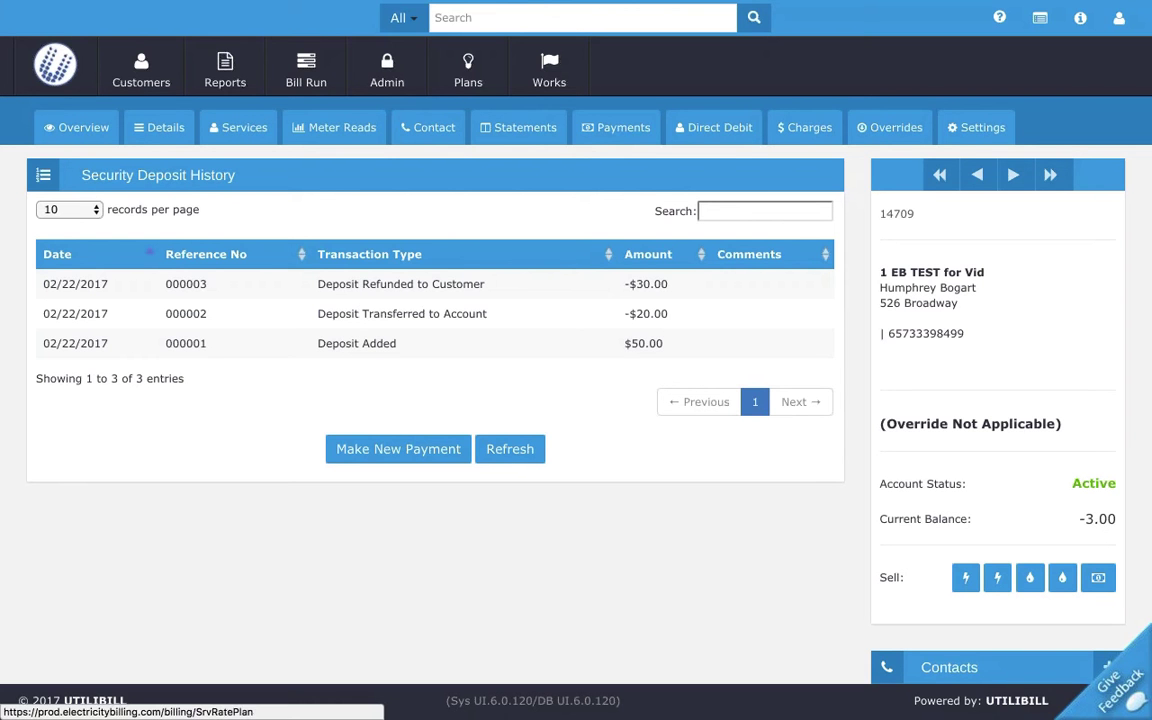
Check Current Balance and Security Deposit under Other Details in the customer's details after the refund.
left_click(158, 128)
scroll(571, 455, "down", 5)
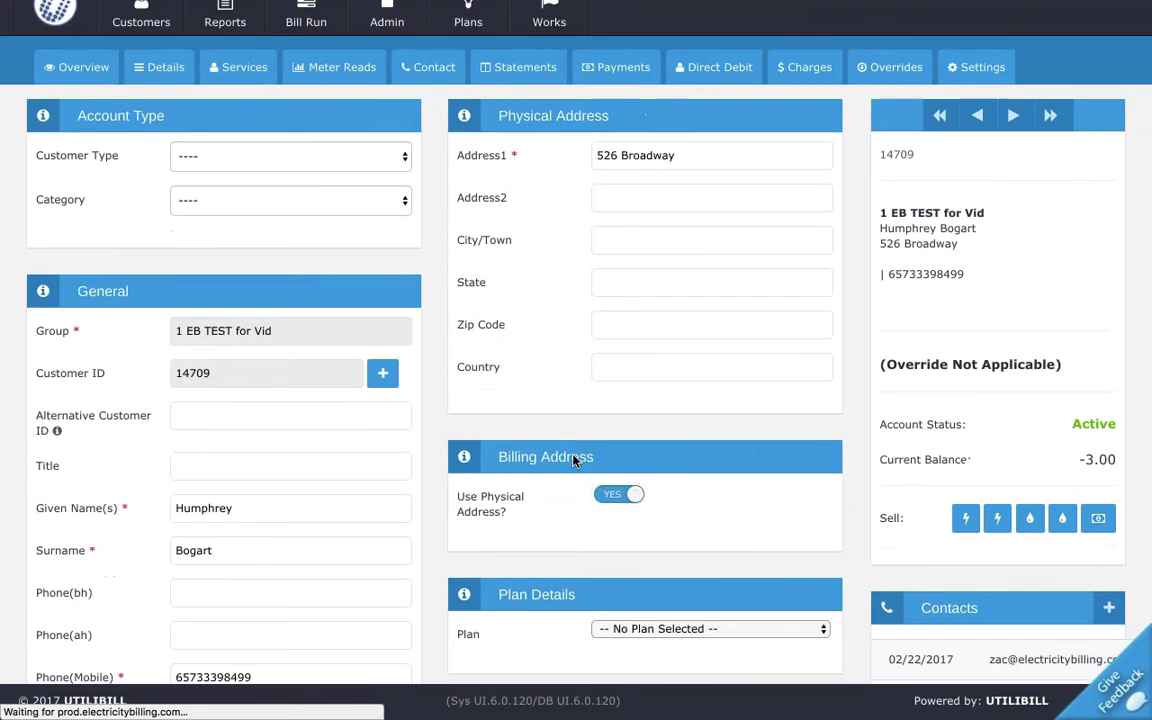
scroll(575, 458, "down", 1)
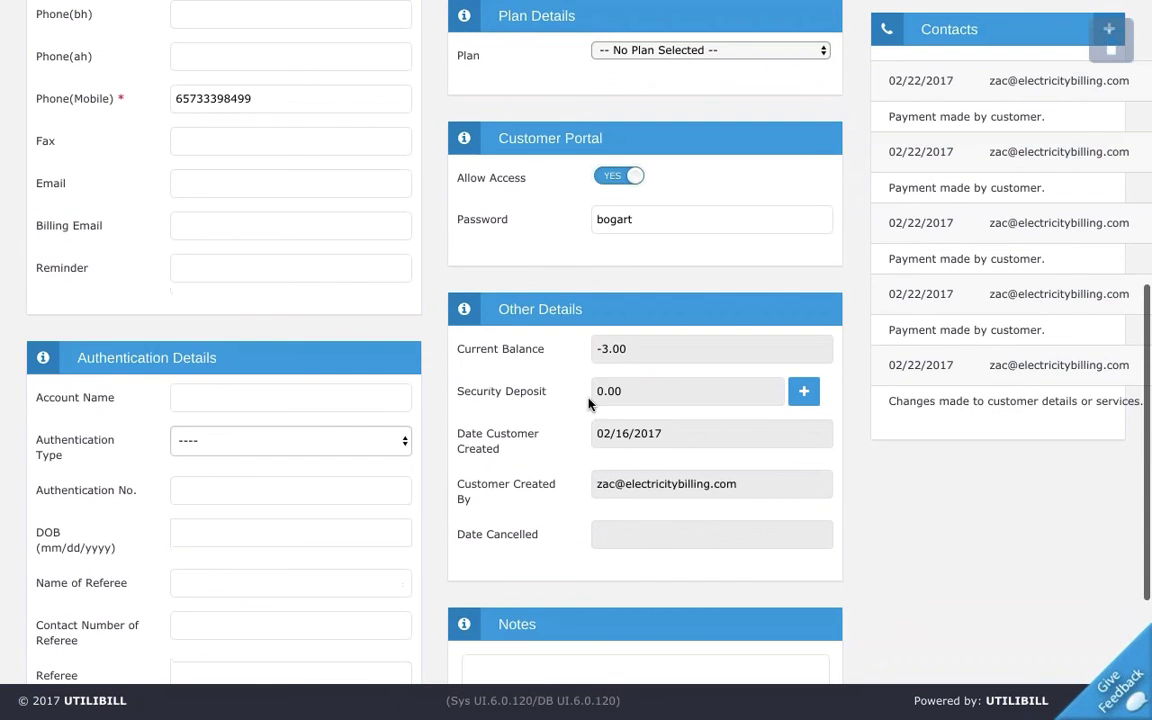